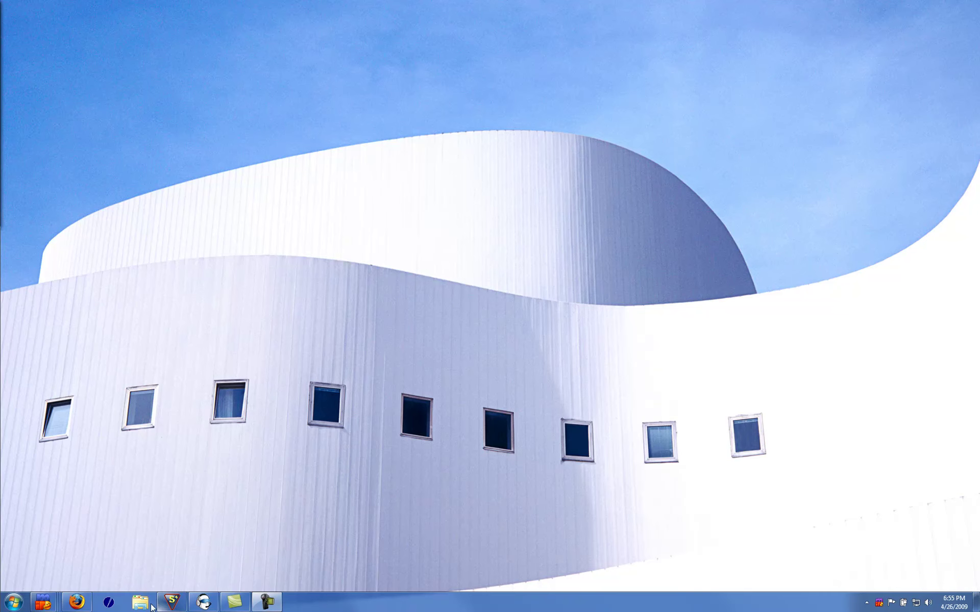
Connect to the Ustream show's Mibbit chat with the default nickname, then open a new browser tab
left_click(91, 600)
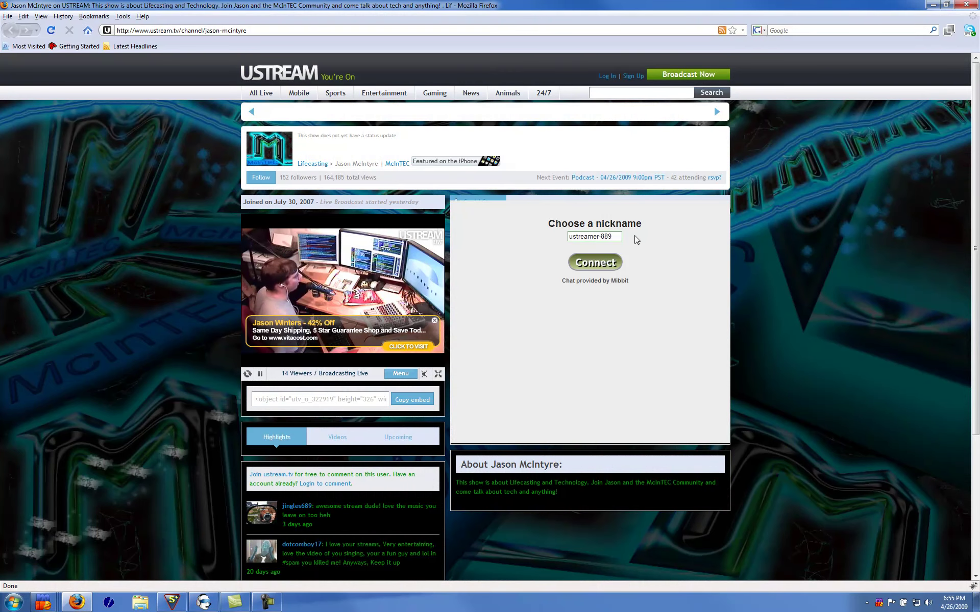
left_click(593, 262)
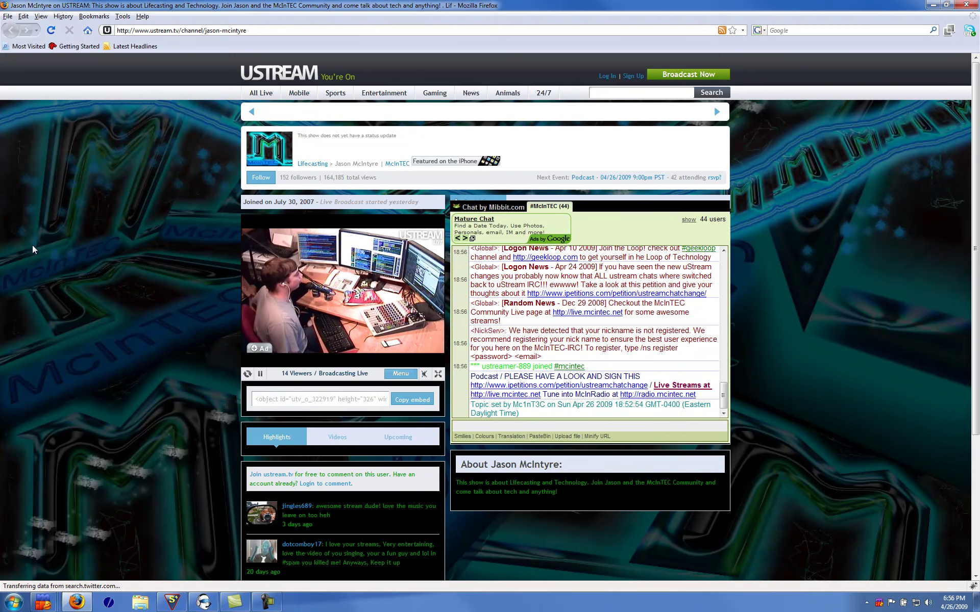
key("ctrl+t")
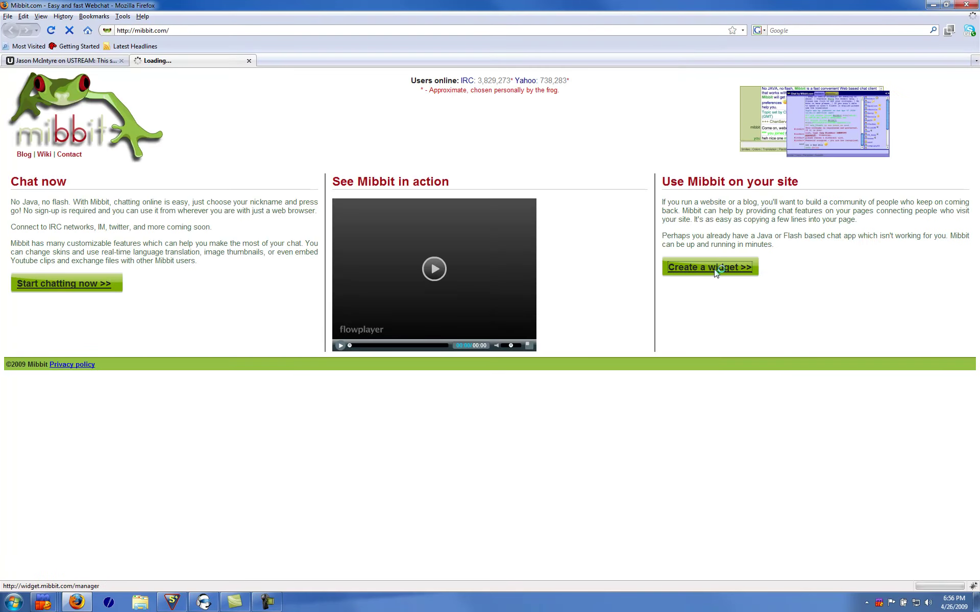
Create a Mibbit widget for server irc.mcintec.net, channel #mcintec, with Auto connect on, and select its link
left_click(716, 270)
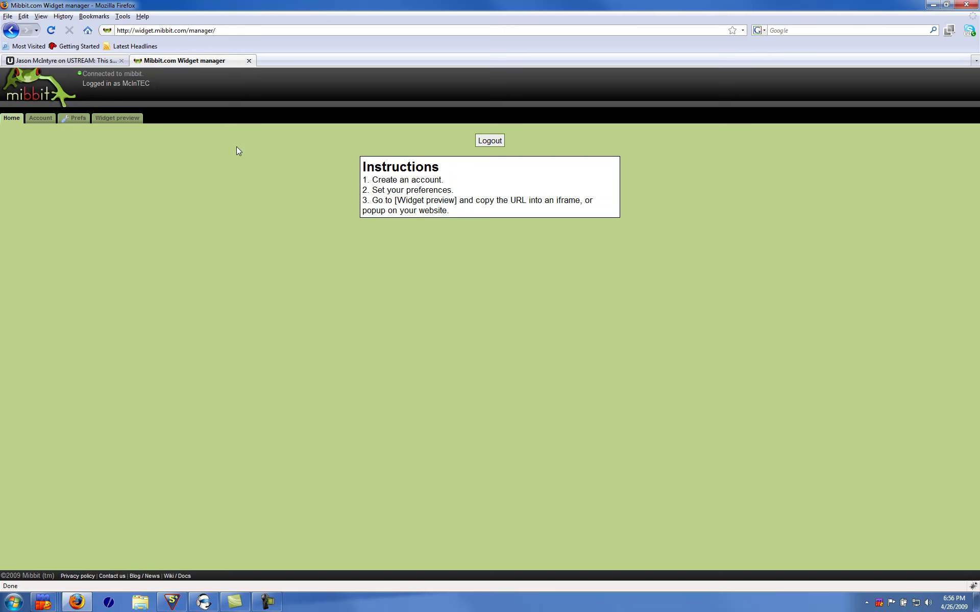
left_click(129, 123)
left_click(511, 158)
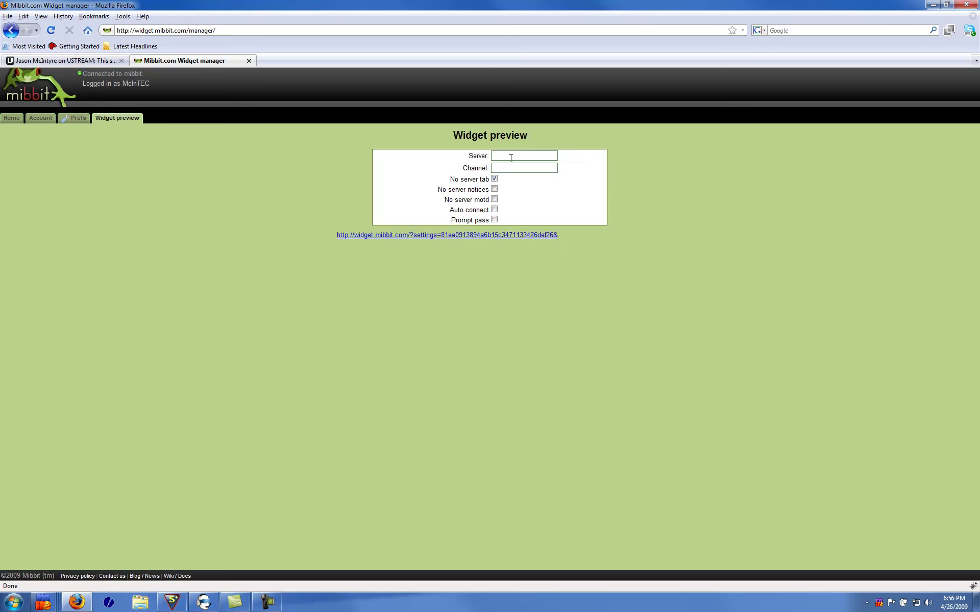
type("irc.mcinte")
type("c.net")
type("mcintec")
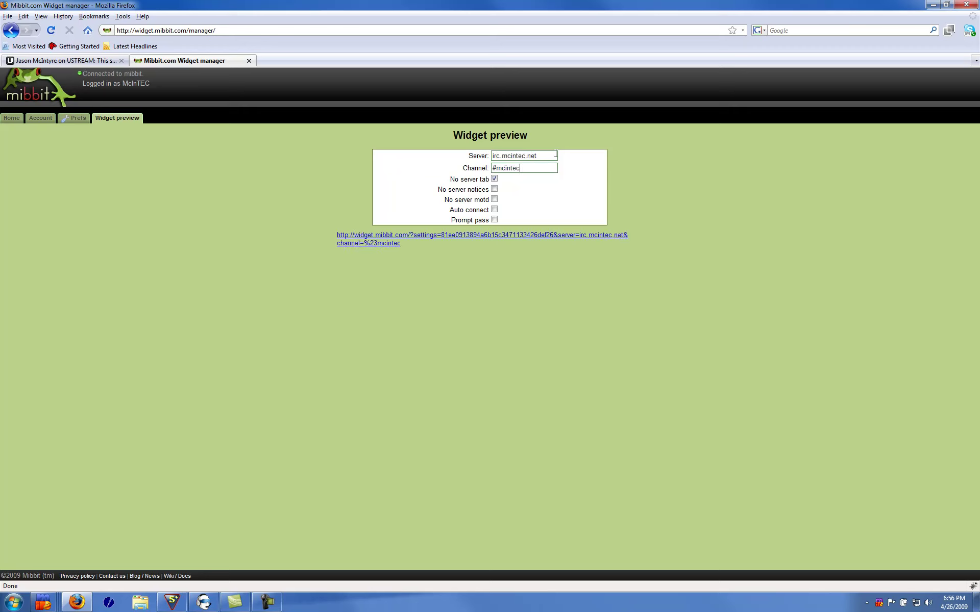
left_click(494, 210)
left_click(457, 248)
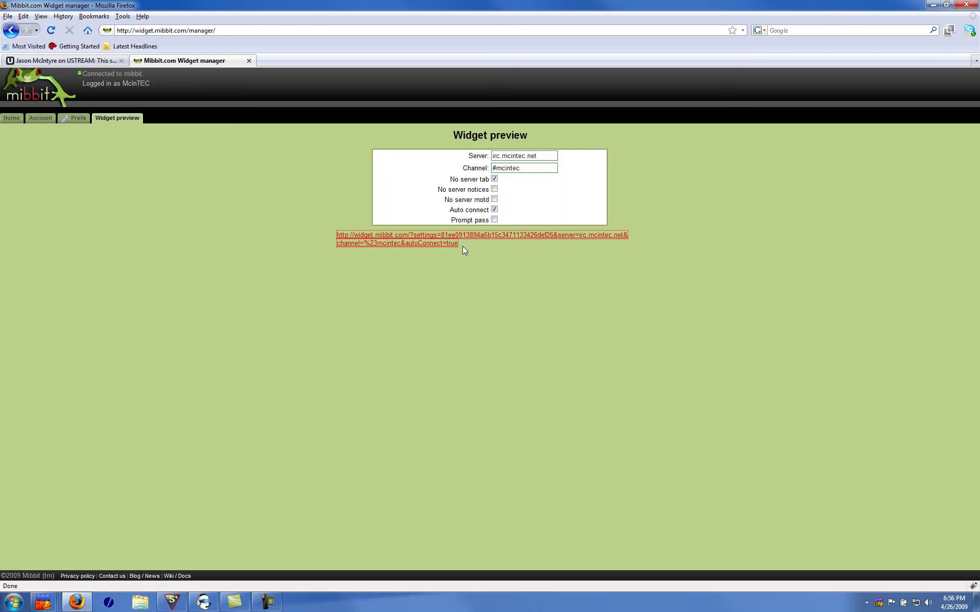
left_click_drag(462, 247, 337, 238)
key("ctrl+c")
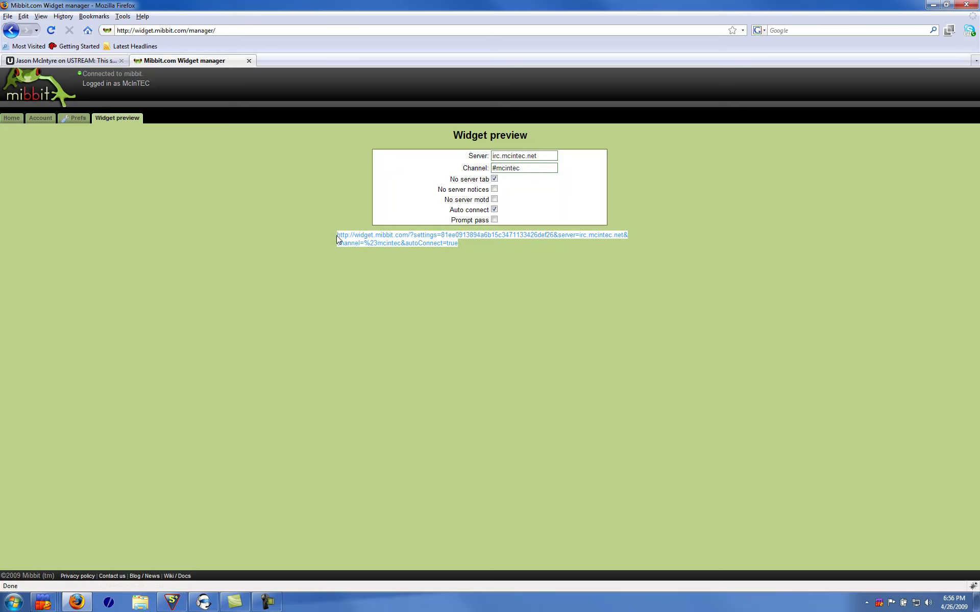
Launch Notepad from the Run prompt and paste the #mcintec Mibbit widget link into it
left_click(375, 301)
key("super+r")
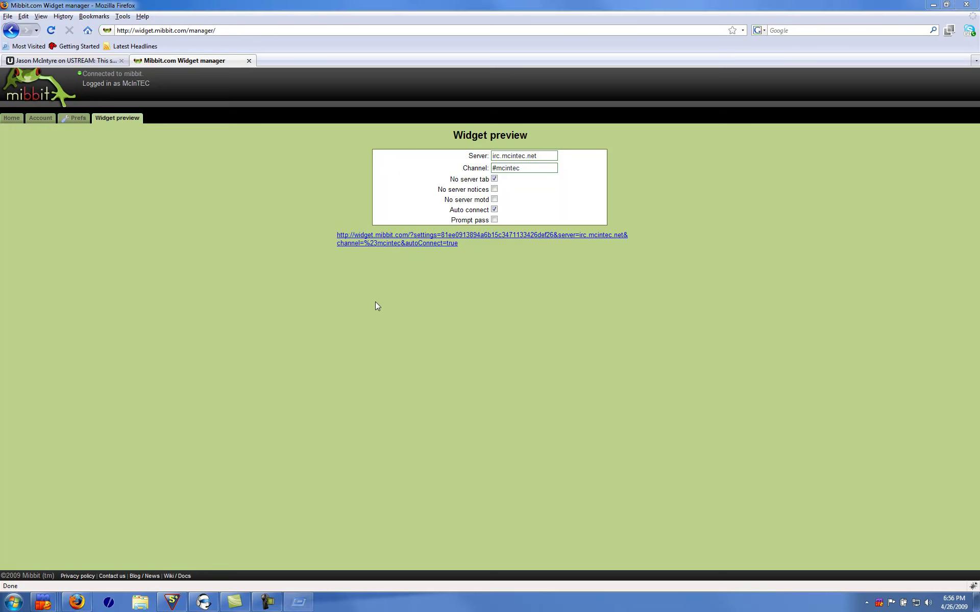
type("notepad")
key("Return")
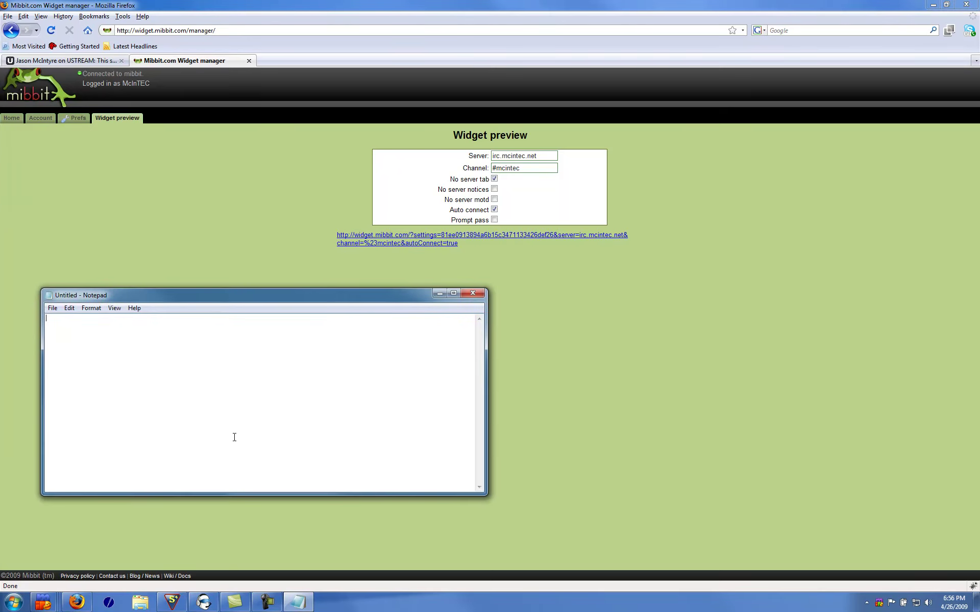
key("ctrl+v")
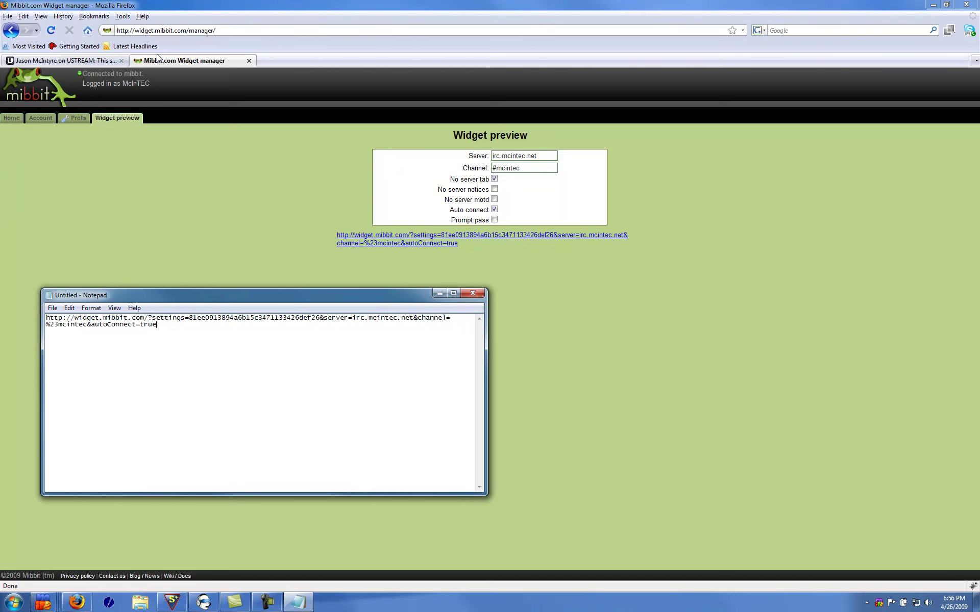
Display the HTML page source of the Ustream channel page
left_click(115, 62)
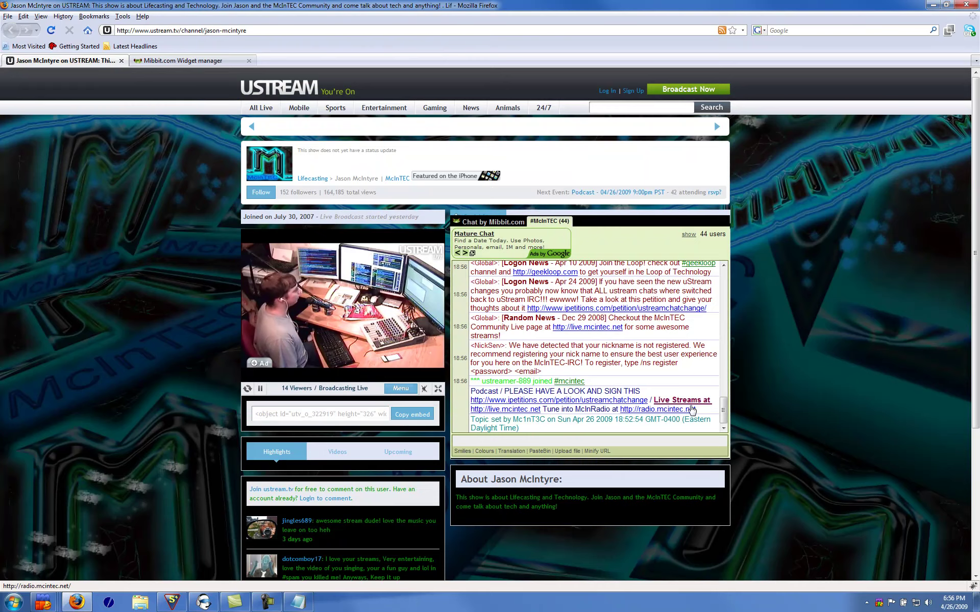
left_click(40, 16)
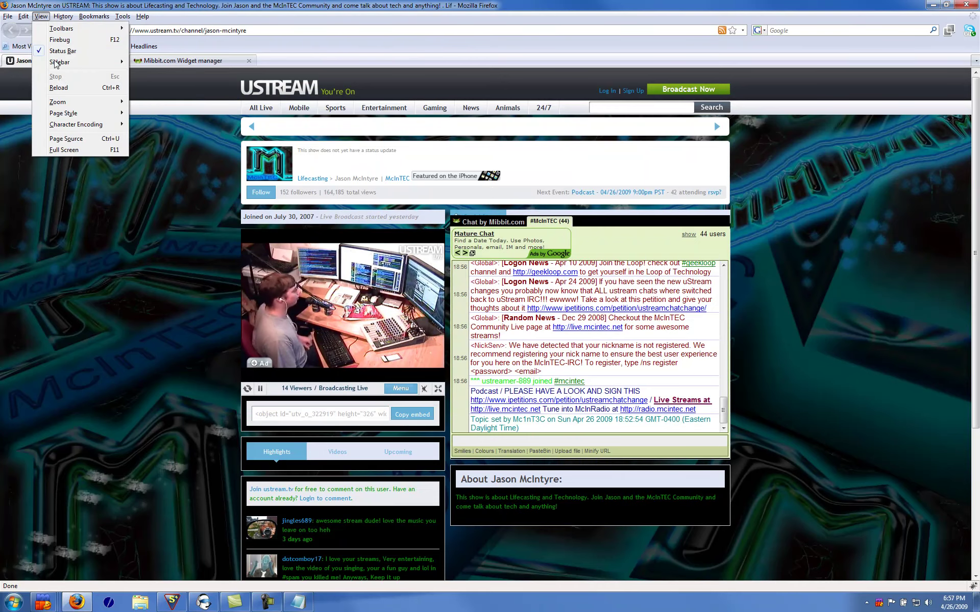
left_click(81, 144)
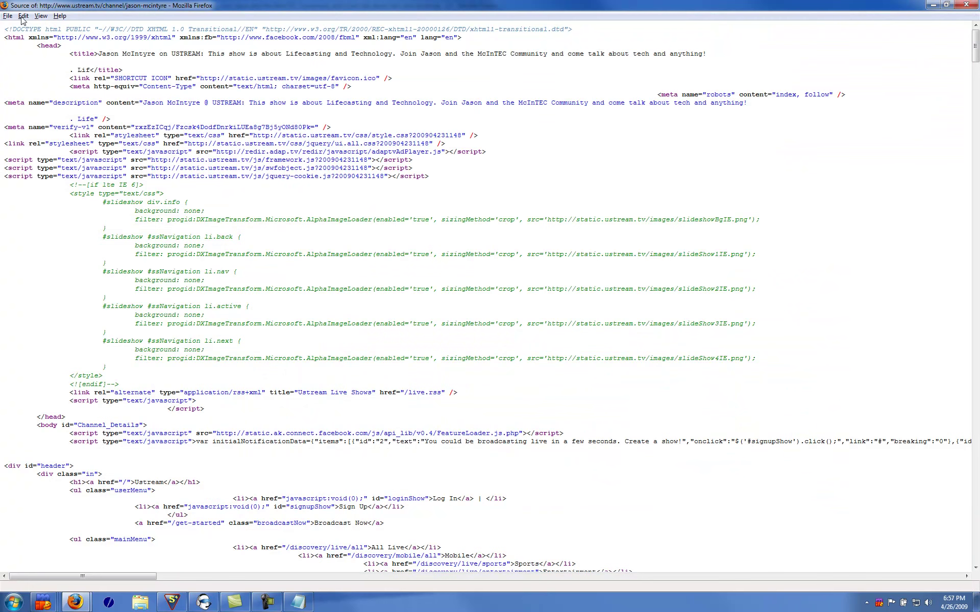
Search the page source for "about" and jump to the show's About section
left_click(23, 16)
left_click(45, 118)
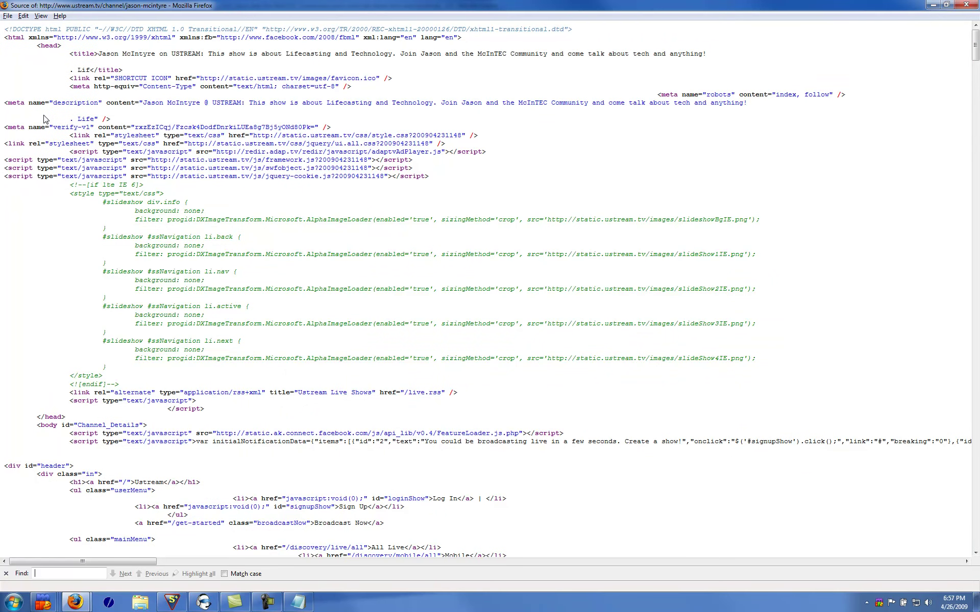
type("about")
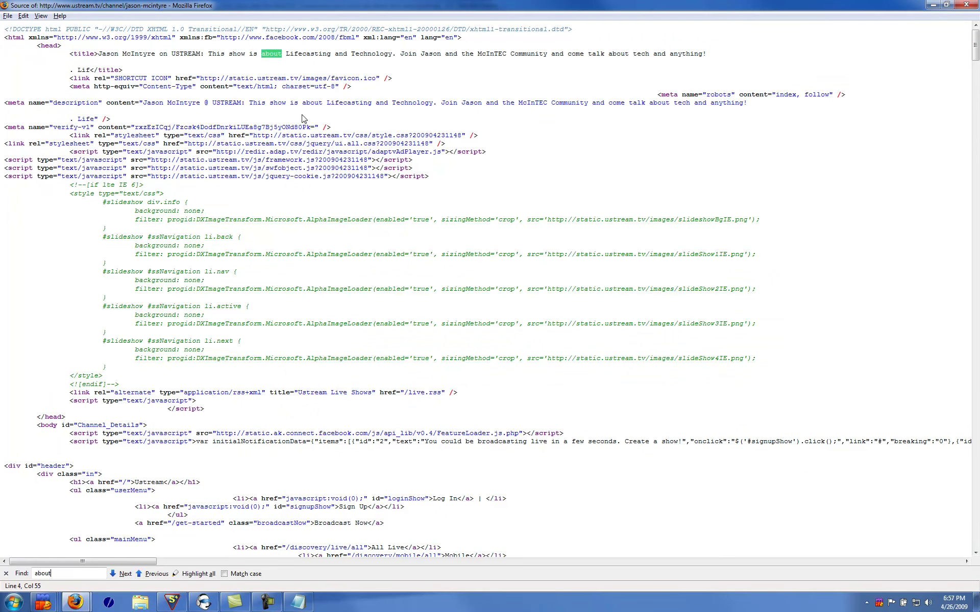
left_click(419, 120)
left_click(122, 574)
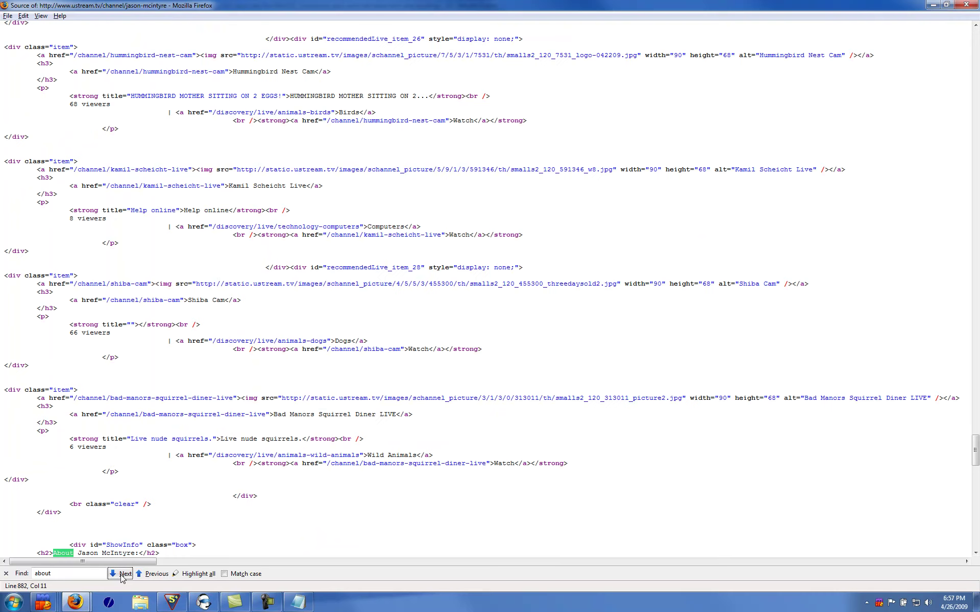
scroll(115, 447, "down", 6)
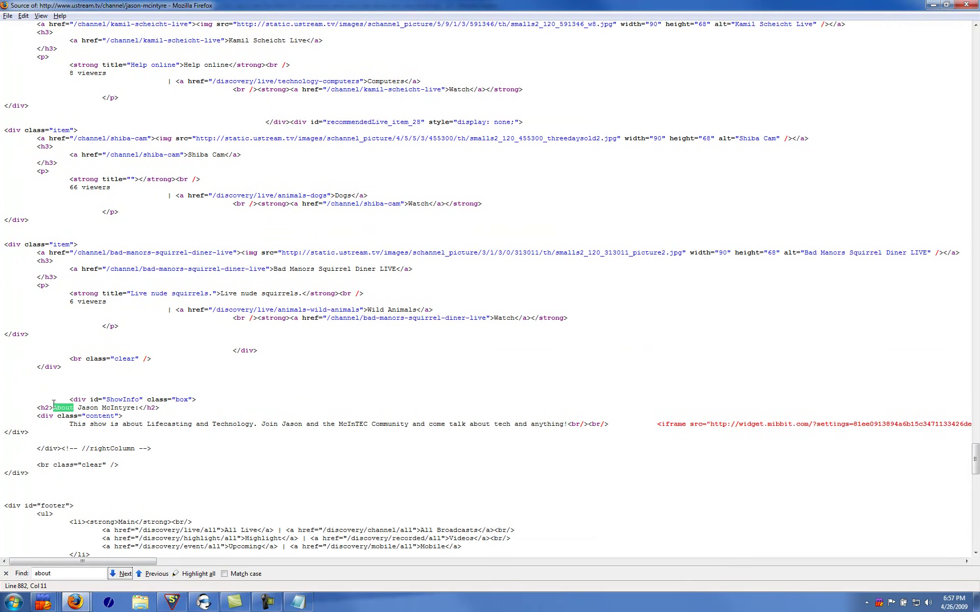
left_click(53, 406)
Select the Mibbit iframe code in the About section and copy it
left_click_drag(155, 563, 262, 563)
left_click_drag(163, 563, 57, 563)
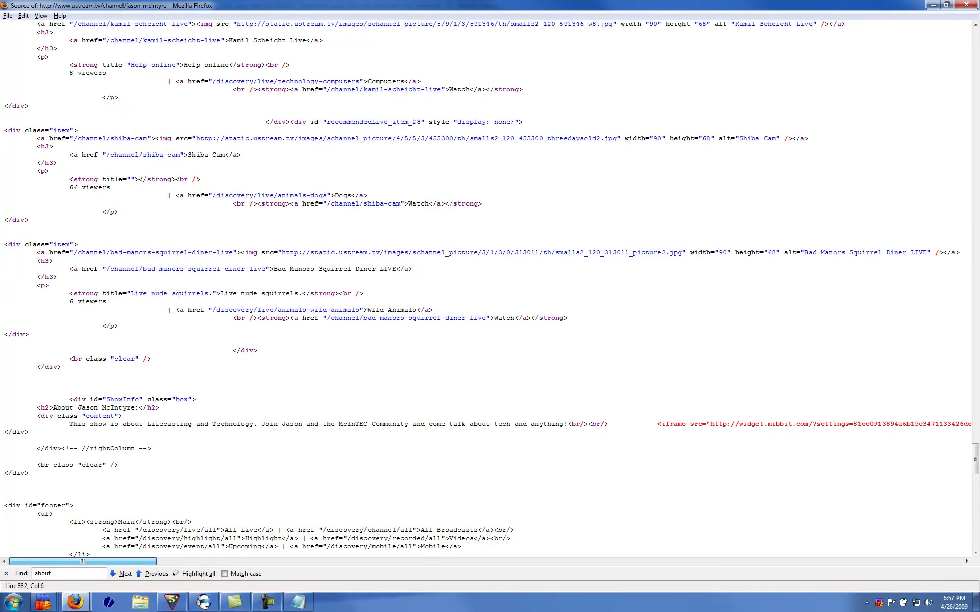
left_click(656, 424)
left_click_drag(656, 424, 657, 434)
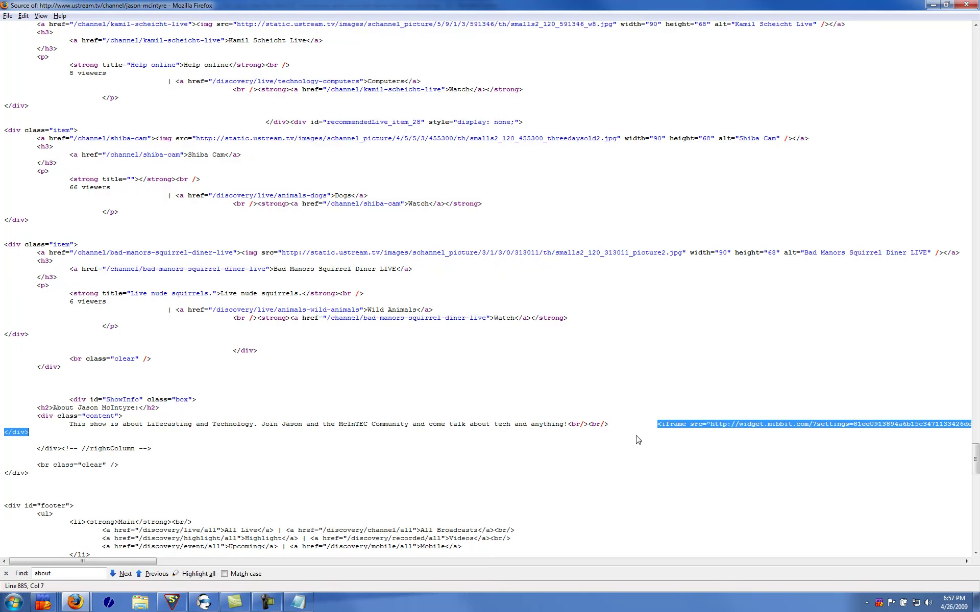
right_click(665, 431)
left_click(700, 449)
Start a second Notepad window and paste the copied iframe code into it
left_click(297, 602)
type("not")
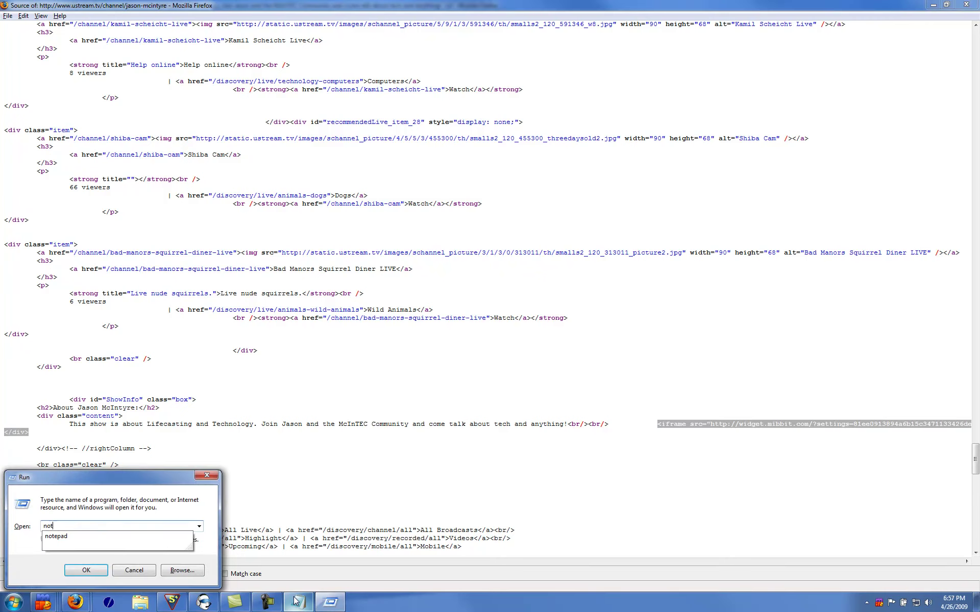
type("epad")
key("Return")
left_click(357, 551)
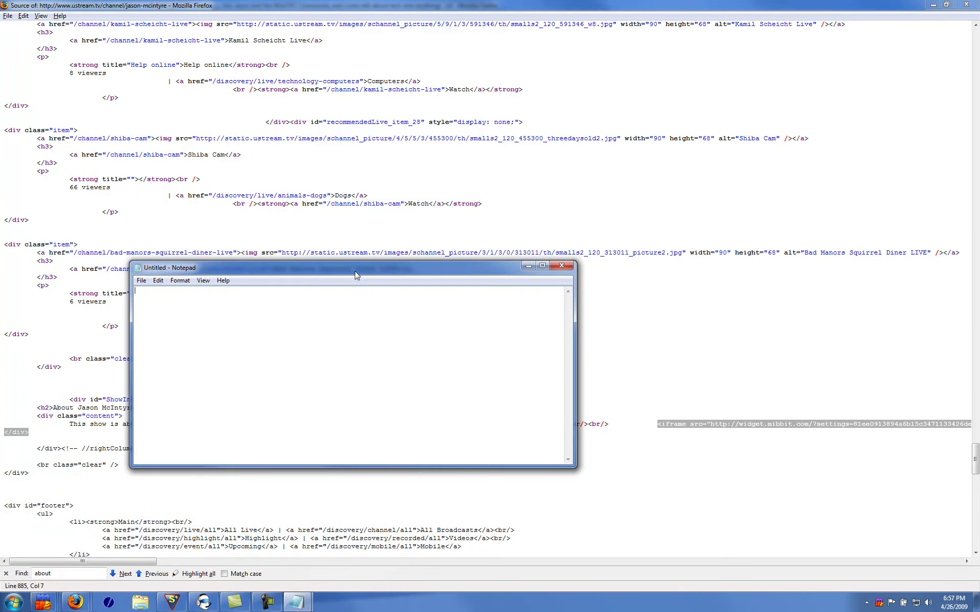
key("ctrl+v")
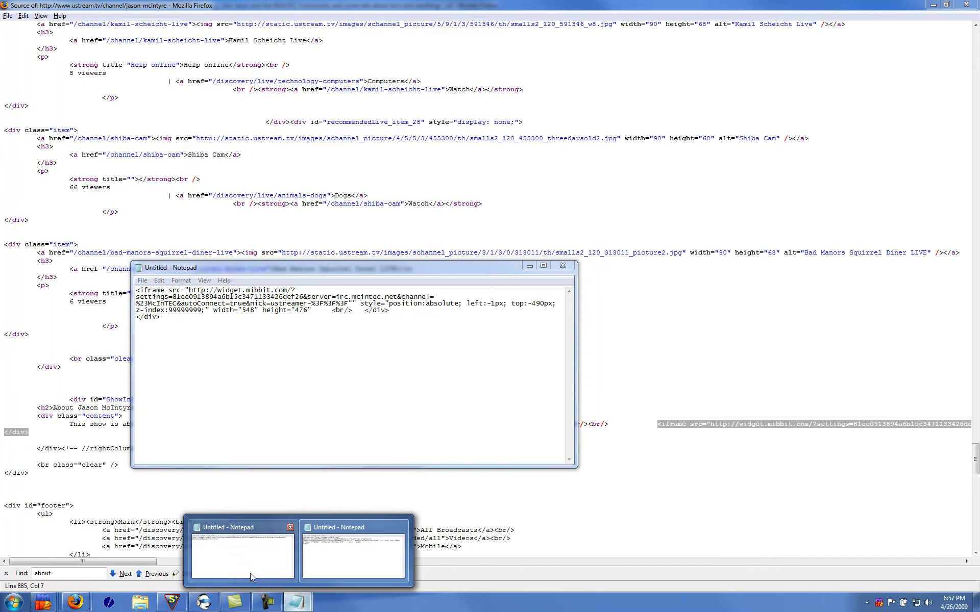
Copy the new Mibbit widget link from the first Notepad window
left_click(245, 566)
left_click_drag(157, 325, 47, 319)
right_click(47, 318)
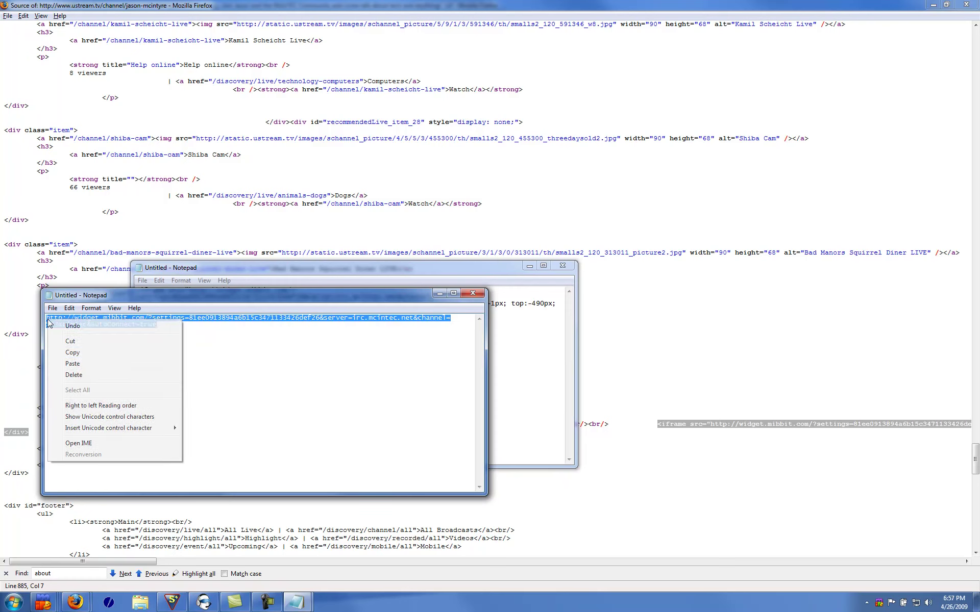
left_click(104, 357)
Move the iframe snippet window to the right and select its old src widget link
left_click(225, 269)
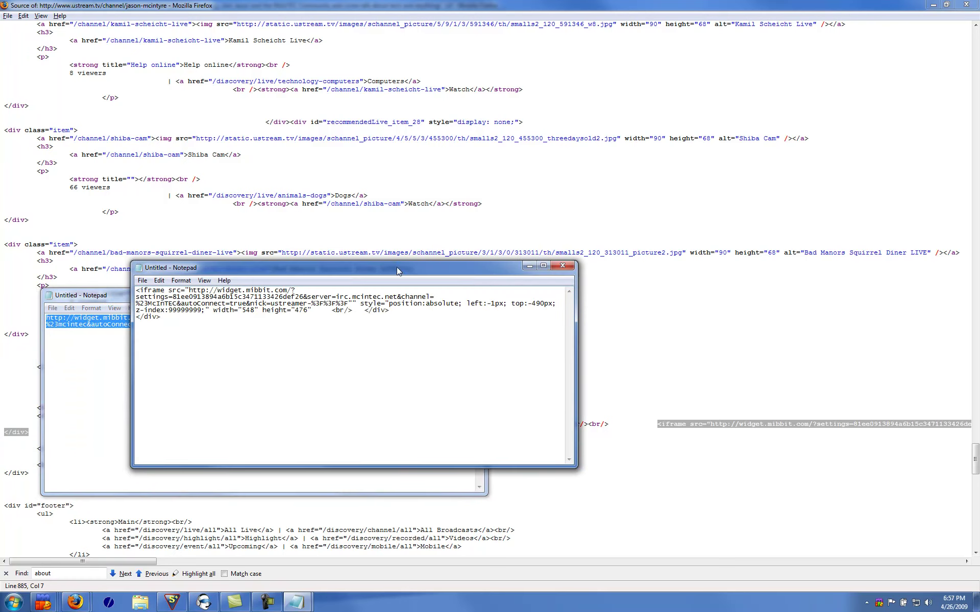
left_click_drag(319, 268, 492, 253)
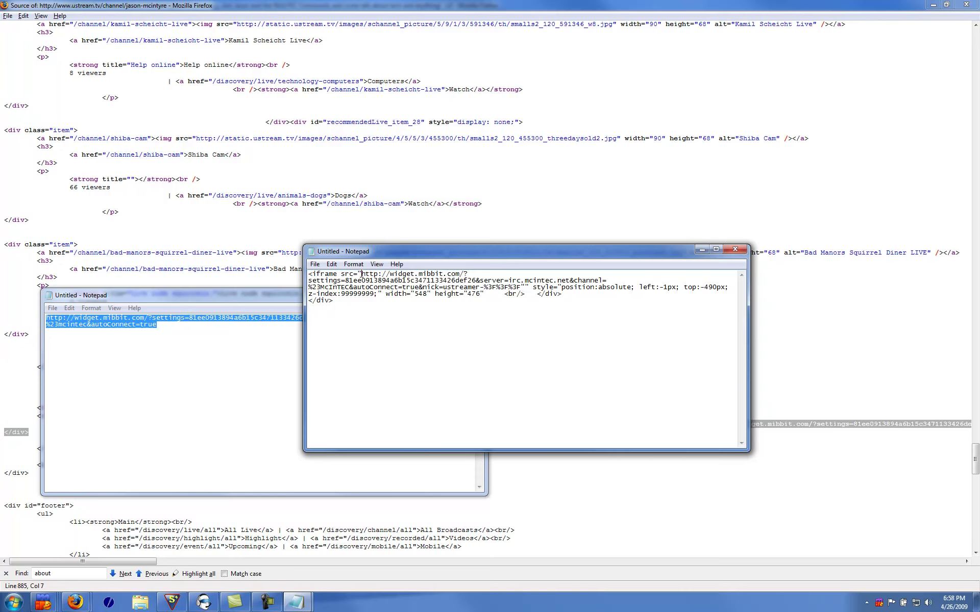
left_click_drag(361, 274, 419, 288)
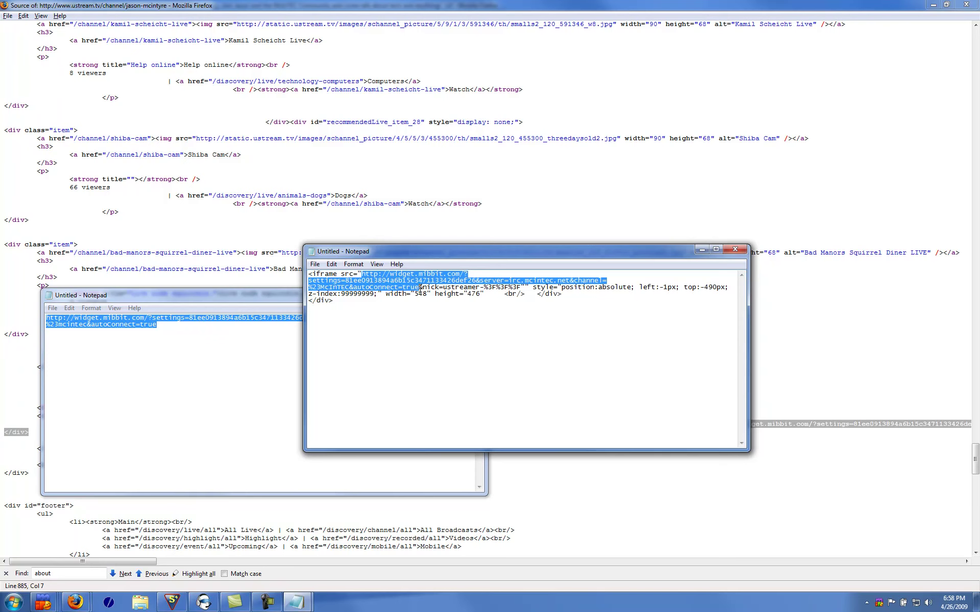
Paste the new widget link over the old src URL and review its settings id, nickname and style parts
key("ctrl+v")
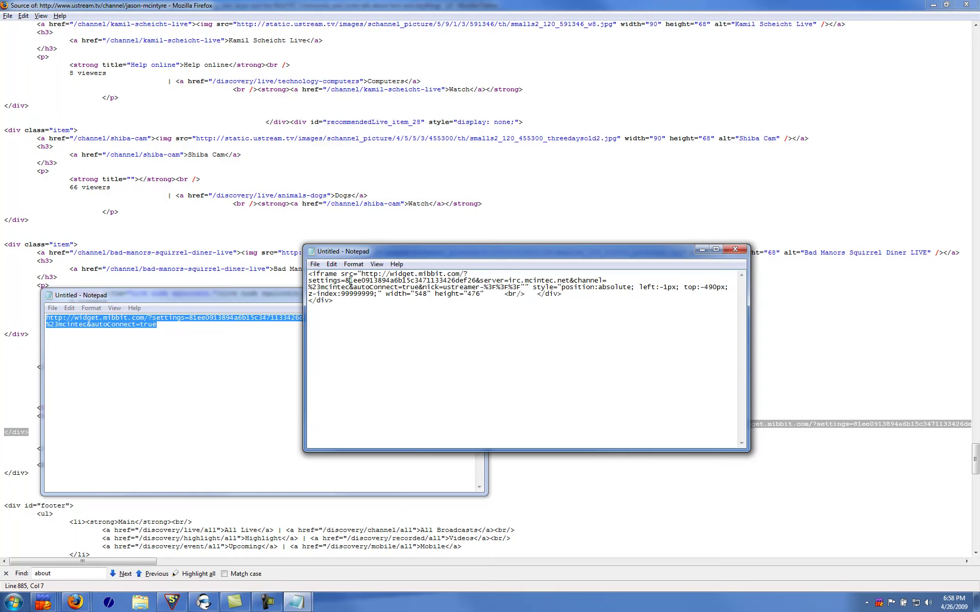
left_click_drag(345, 281, 471, 280)
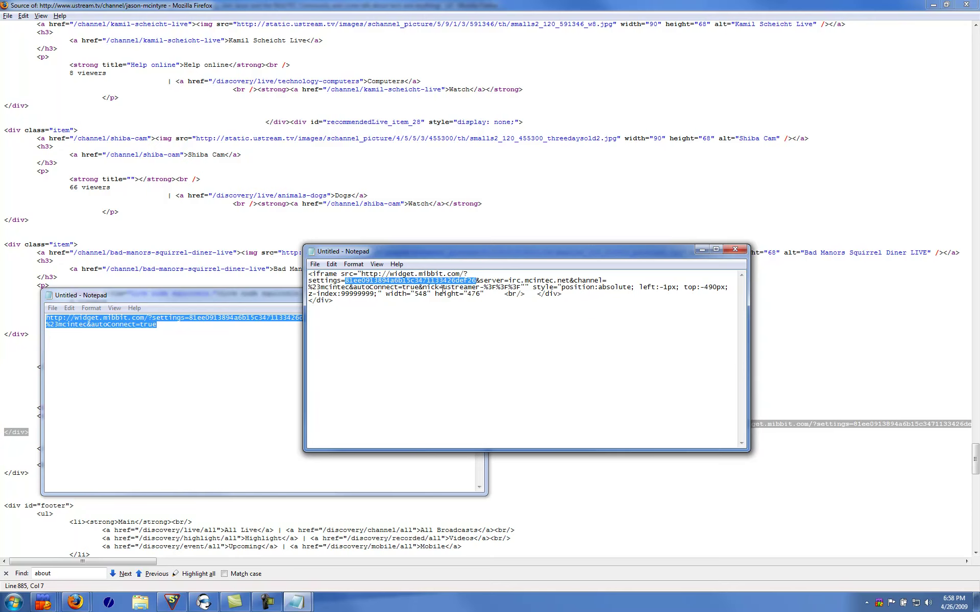
left_click_drag(443, 287, 521, 287)
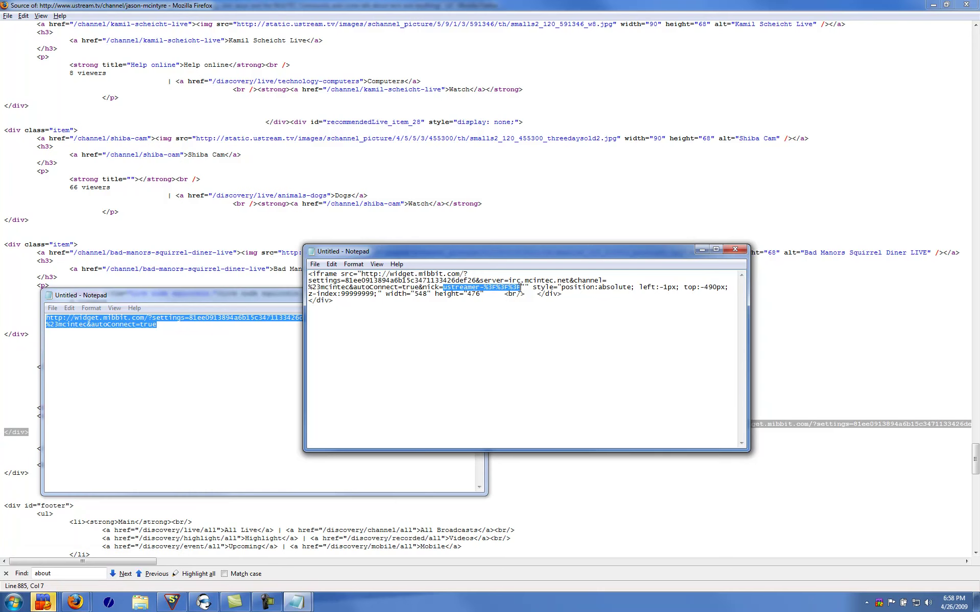
left_click_drag(520, 287, 626, 287)
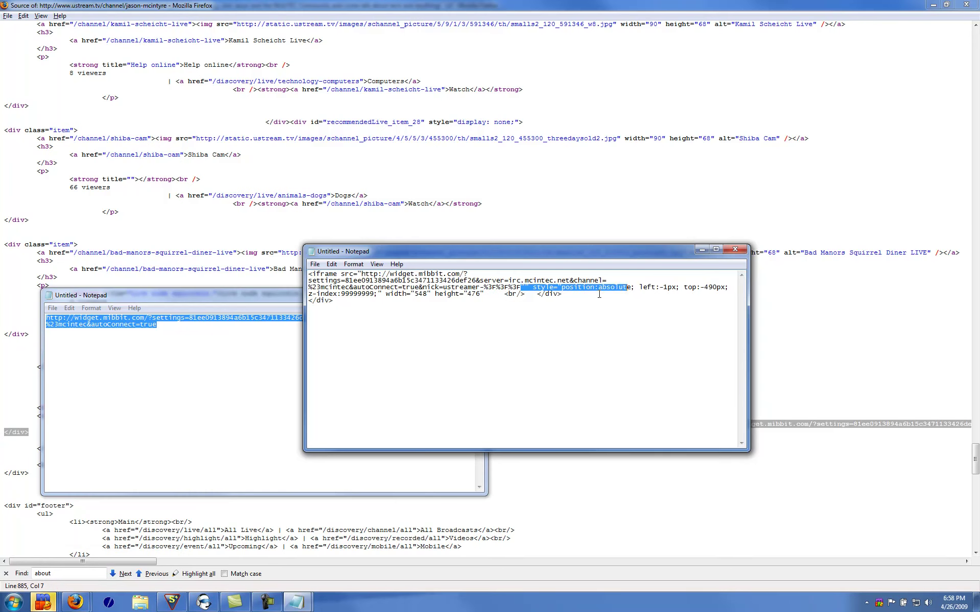
left_click(599, 295)
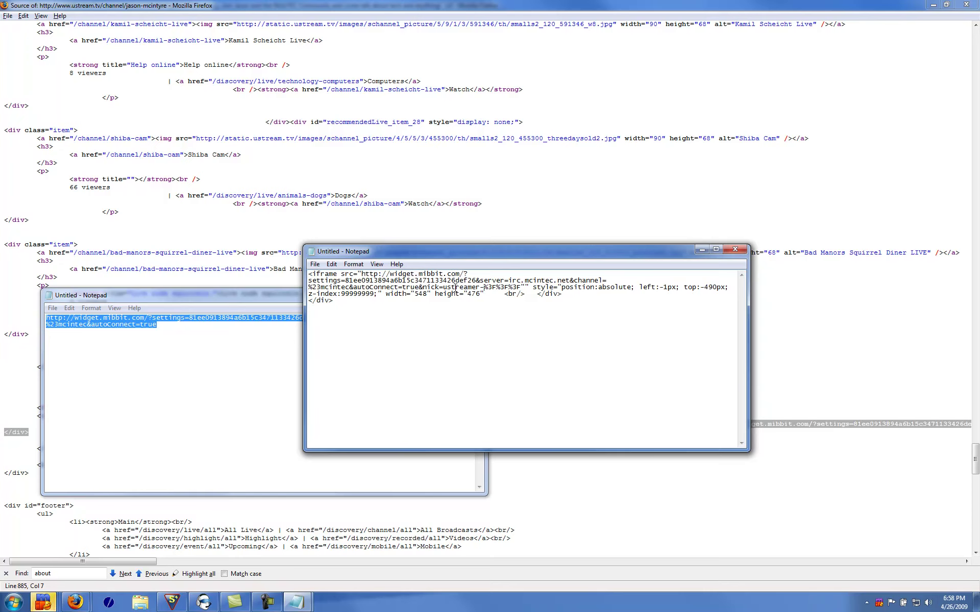
left_click_drag(443, 287, 477, 289)
left_click(479, 289)
left_click_drag(484, 287, 518, 289)
left_click(514, 289)
Select and copy the entire finished iframe snippet
key("ctrl+a")
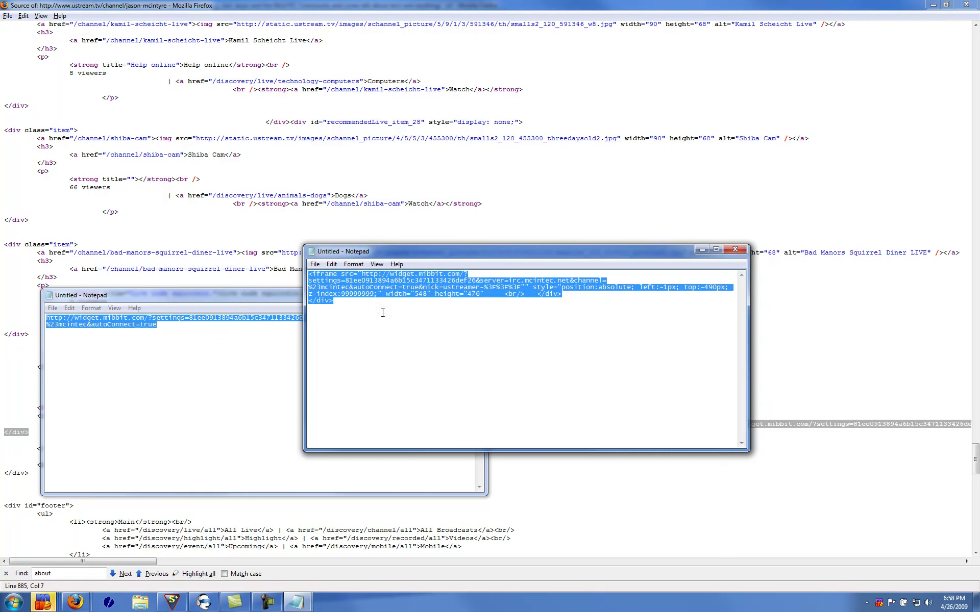
right_click(370, 287)
left_click(416, 319)
left_click(75, 602)
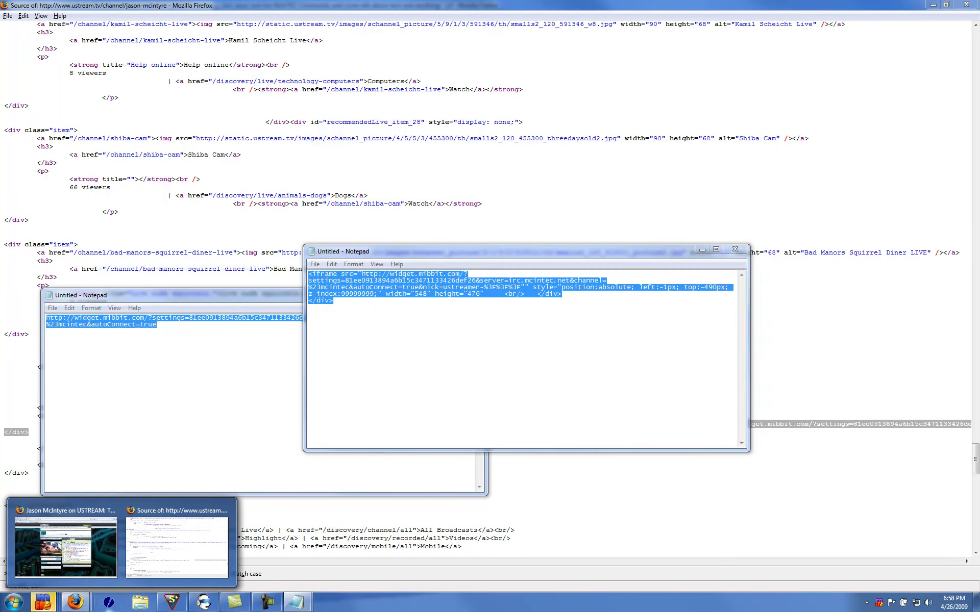
Go to ustream.tv/login and sign in with the account username and password
left_click(85, 533)
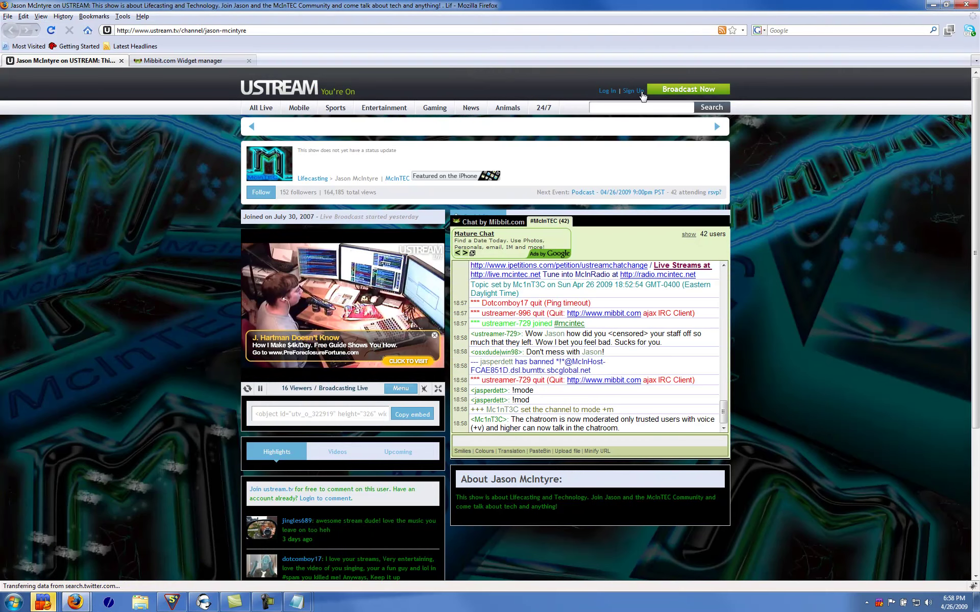
left_click(181, 31)
left_click_drag(181, 31, 400, 47)
type("login")
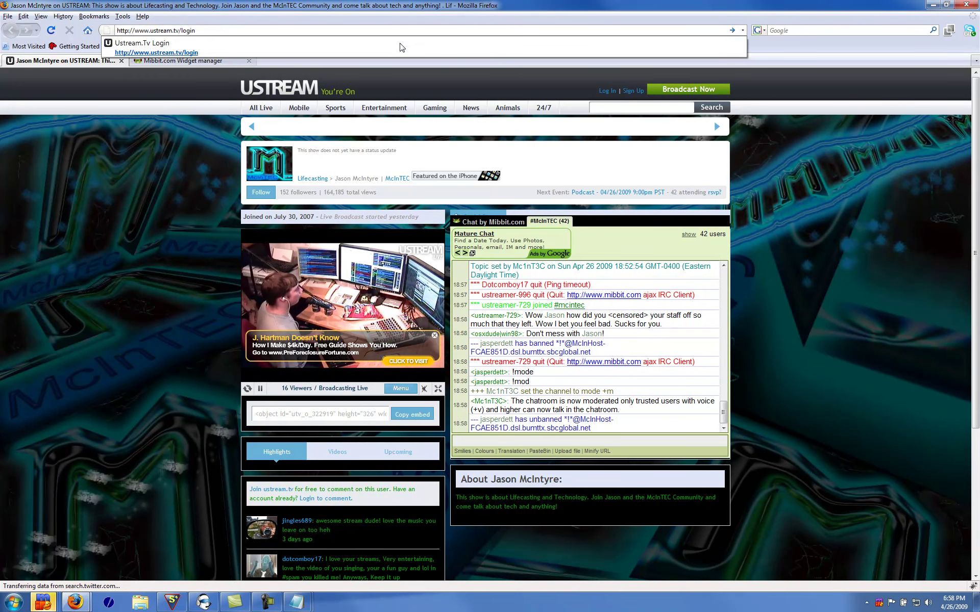
key("Return")
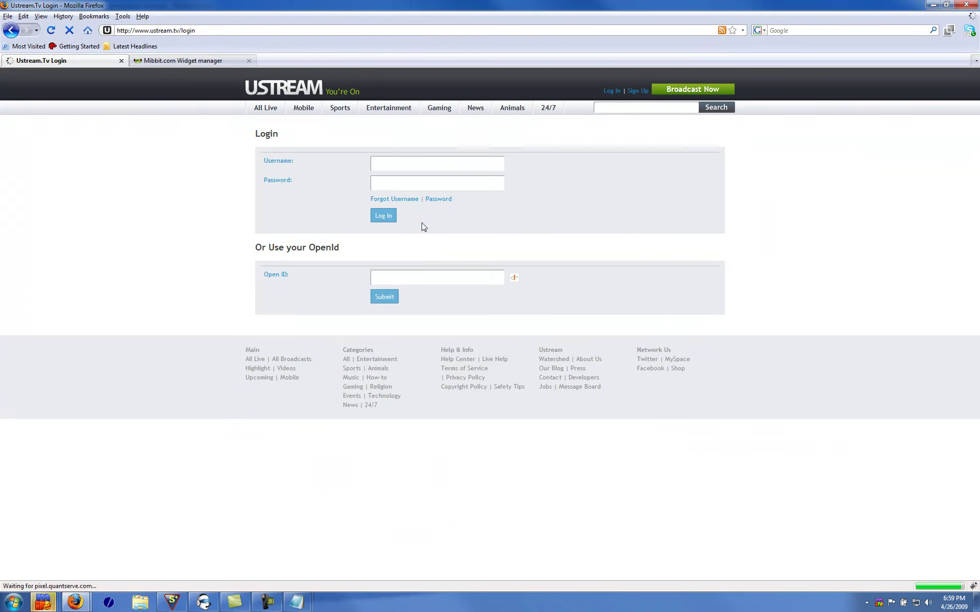
left_click(391, 161)
type("mcintec")
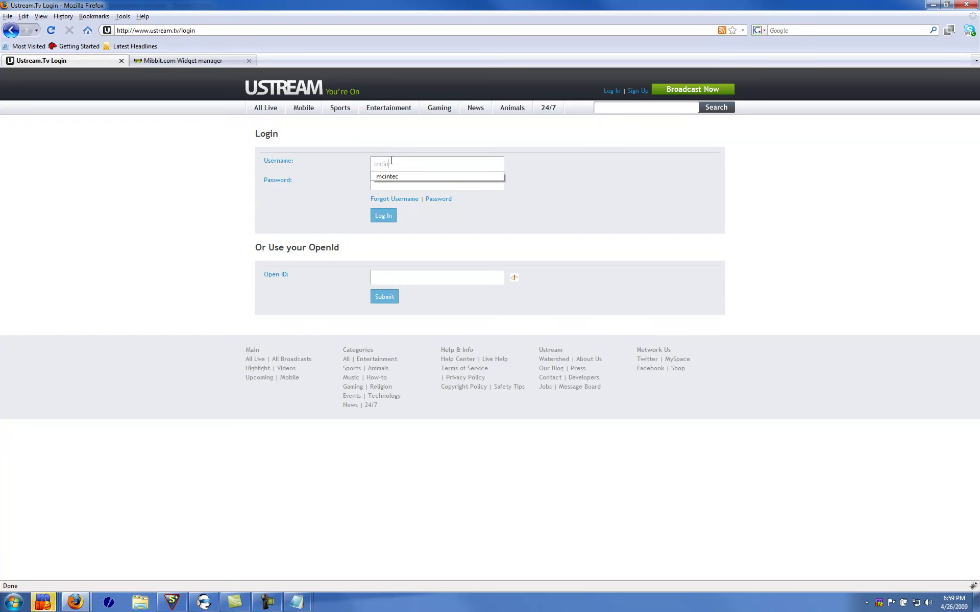
key("Tab")
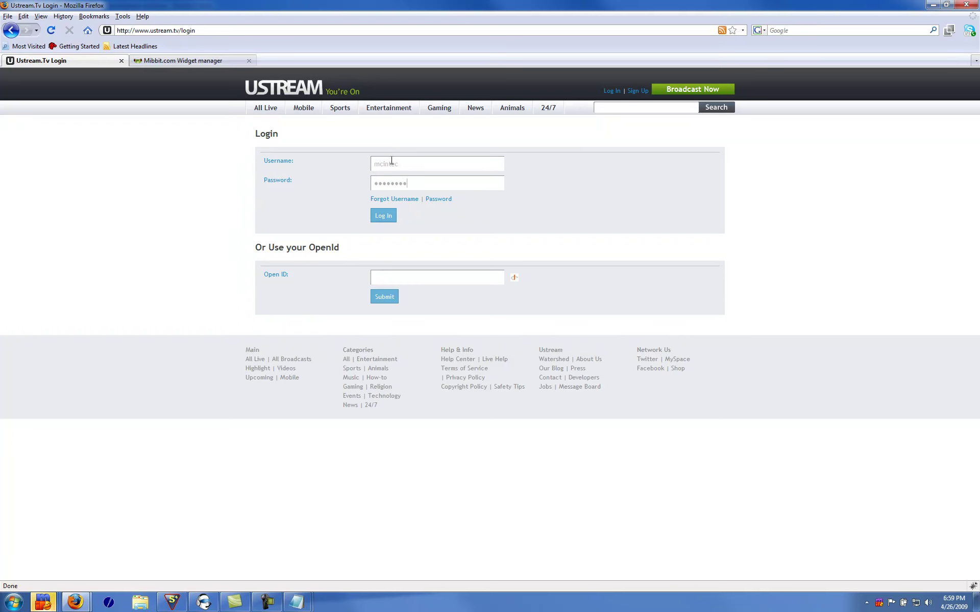
key("Return")
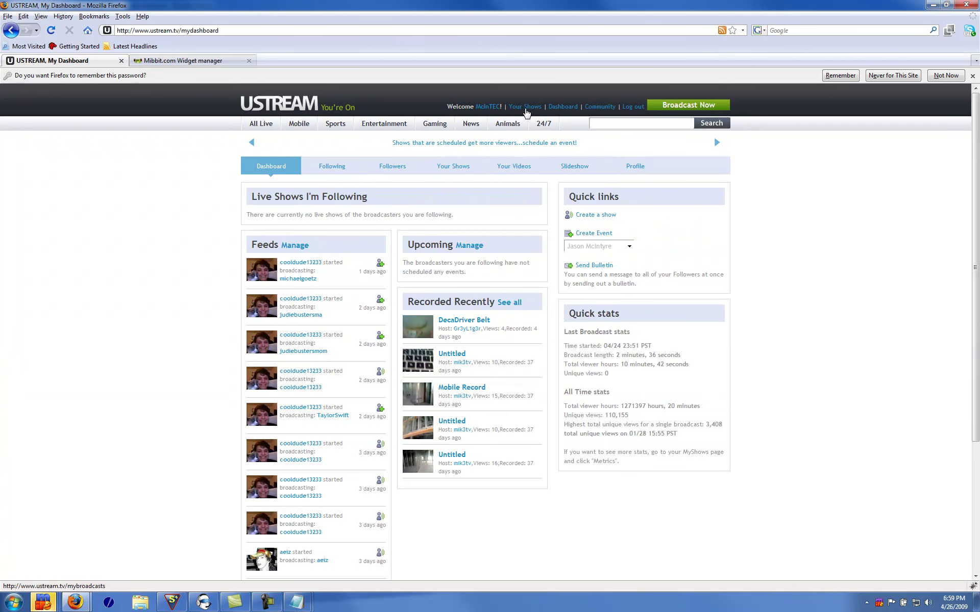
Choose funny-show under Your Shows and set Display Chat to No in its Advanced settings
left_click(525, 107)
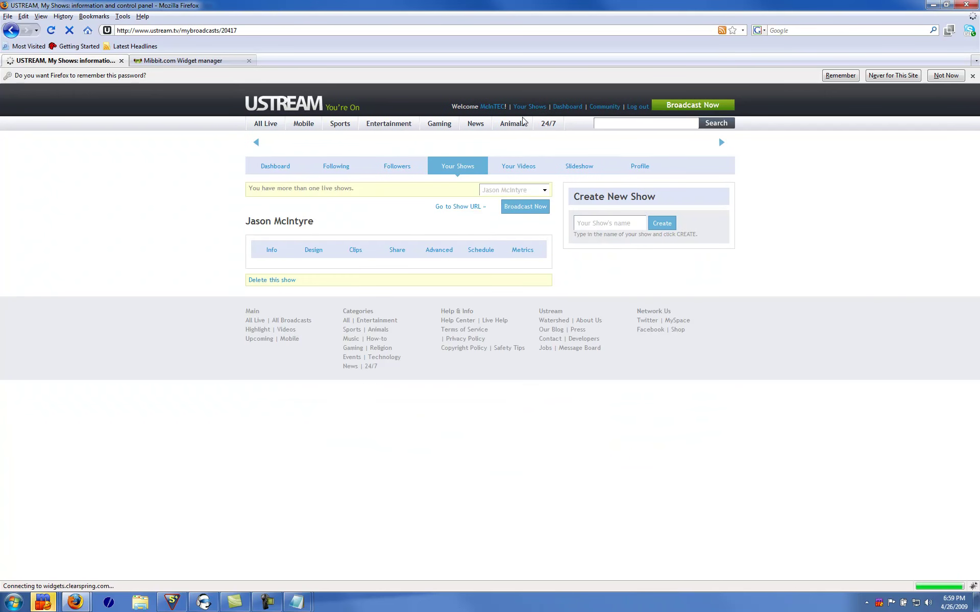
left_click(510, 189)
left_click(499, 236)
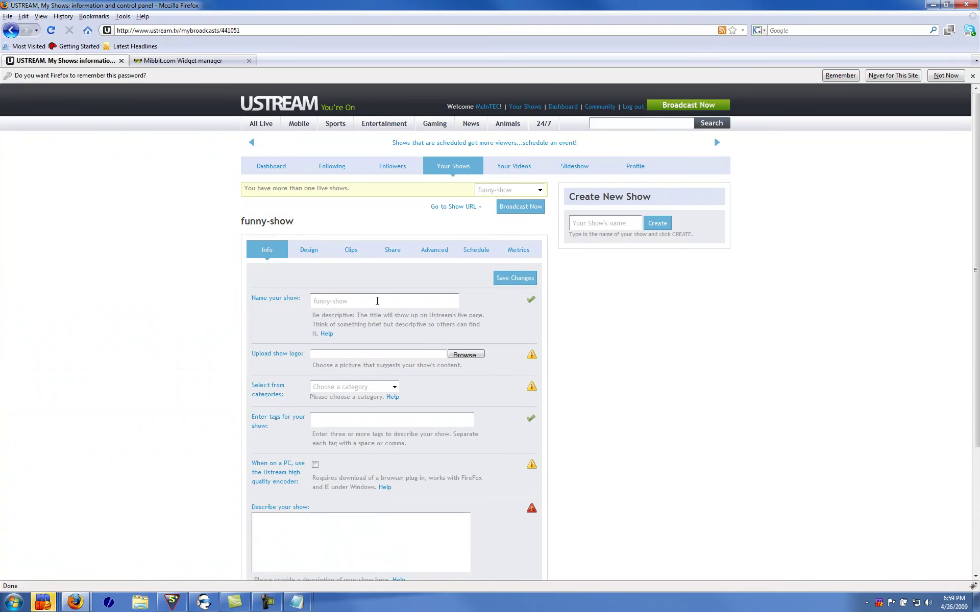
scroll(587, 328, "down", 1)
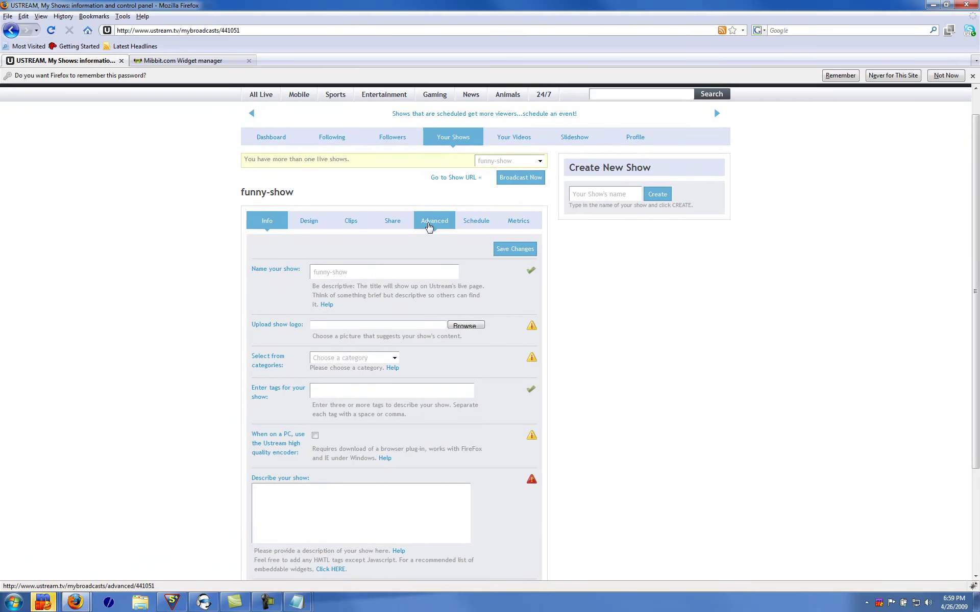
left_click(429, 221)
scroll(478, 279, "down", 2)
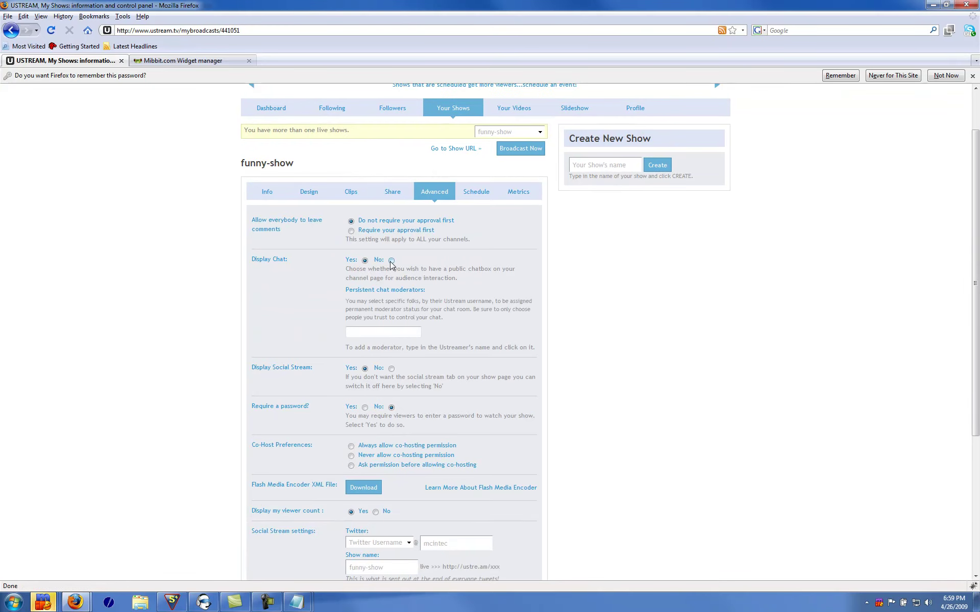
left_click(391, 261)
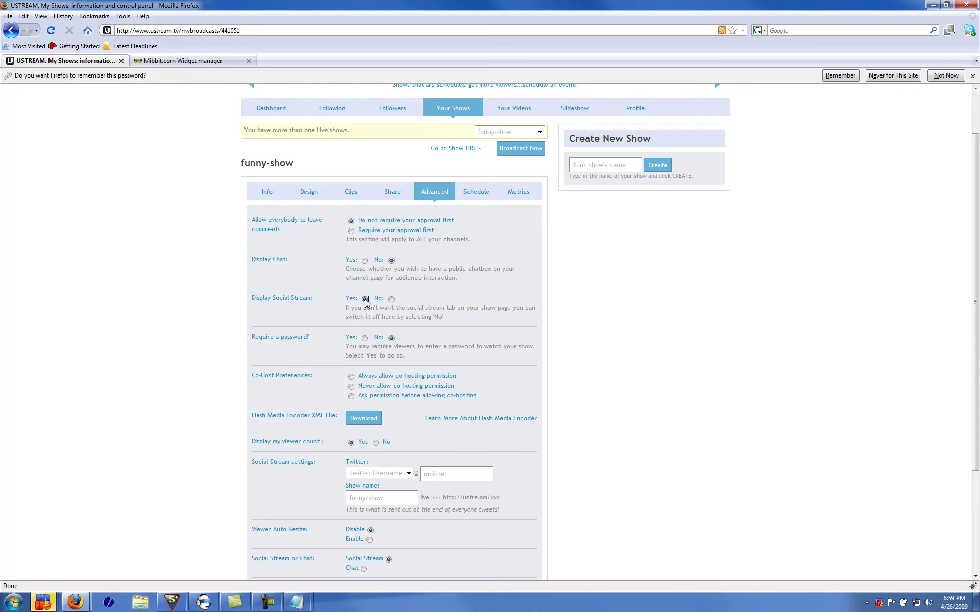
Bring up the show's Info form and place the cursor in the description field
left_click(308, 192)
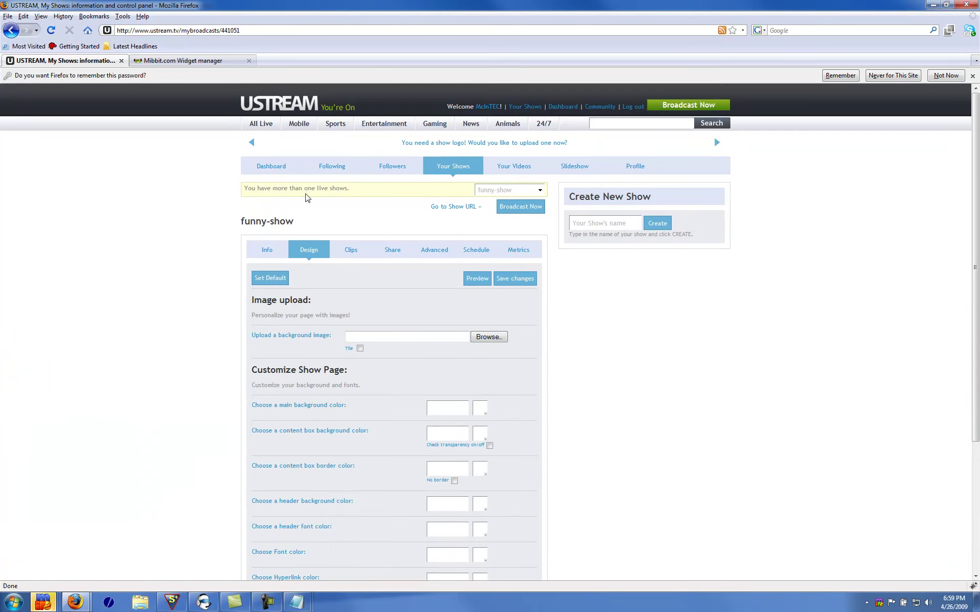
scroll(306, 205, "down", 5)
left_click(267, 104)
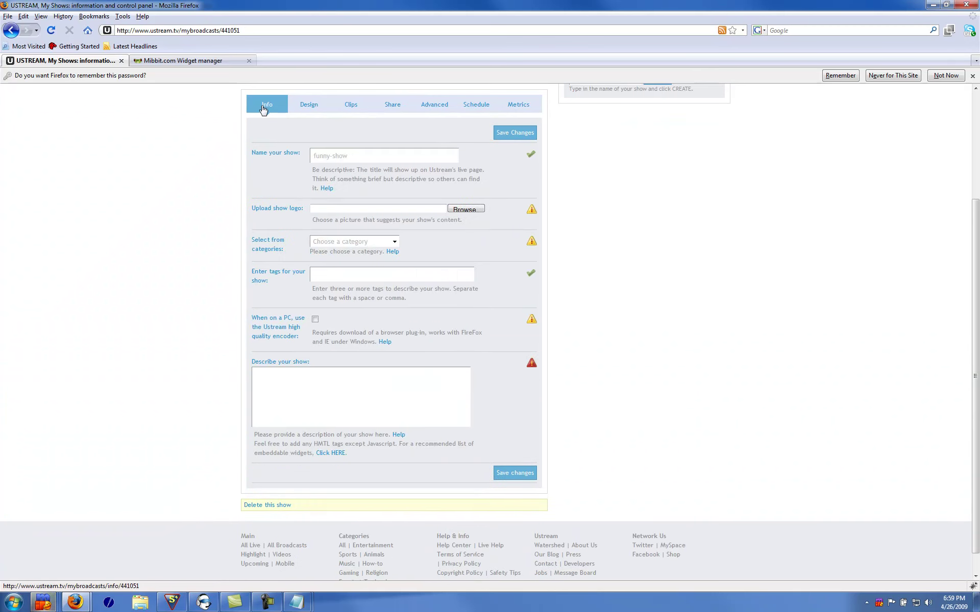
scroll(381, 388, "down", 1)
left_click(375, 379)
Copy the Mibbit iframe code from Notepad and paste it into the show description
mouse_move(296, 602)
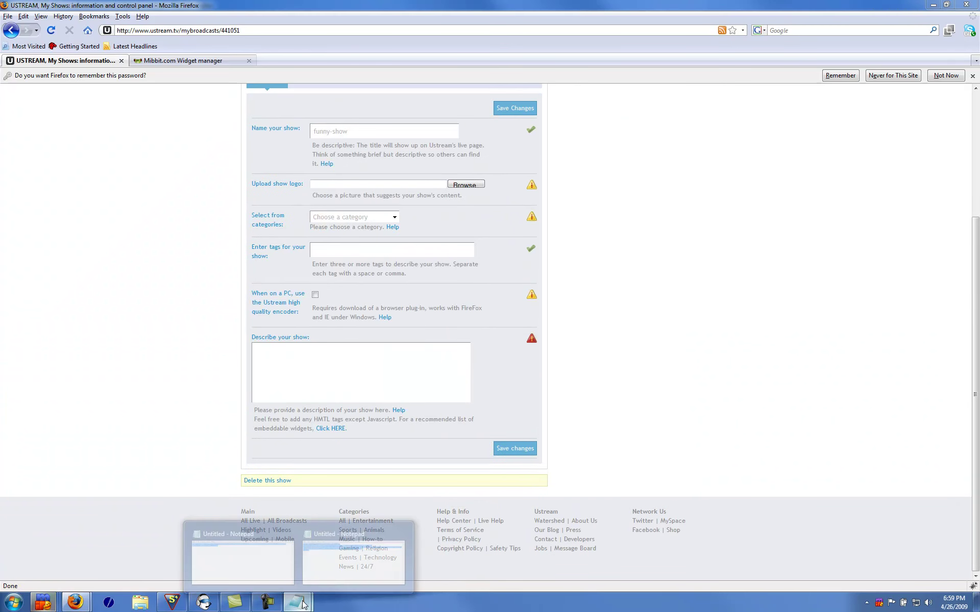
left_click(330, 568)
right_click(438, 282)
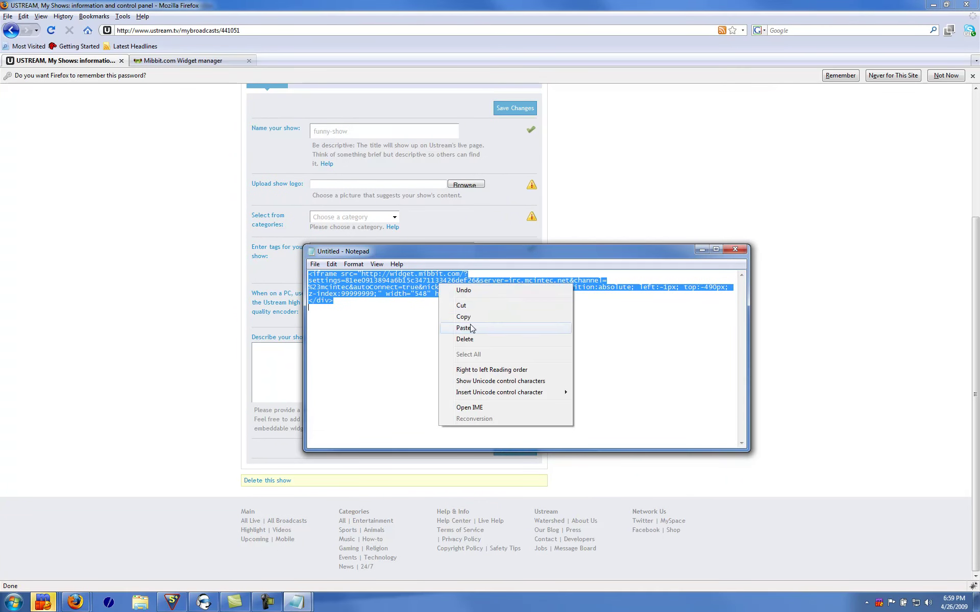
left_click(472, 320)
left_click(301, 376)
right_click(286, 370)
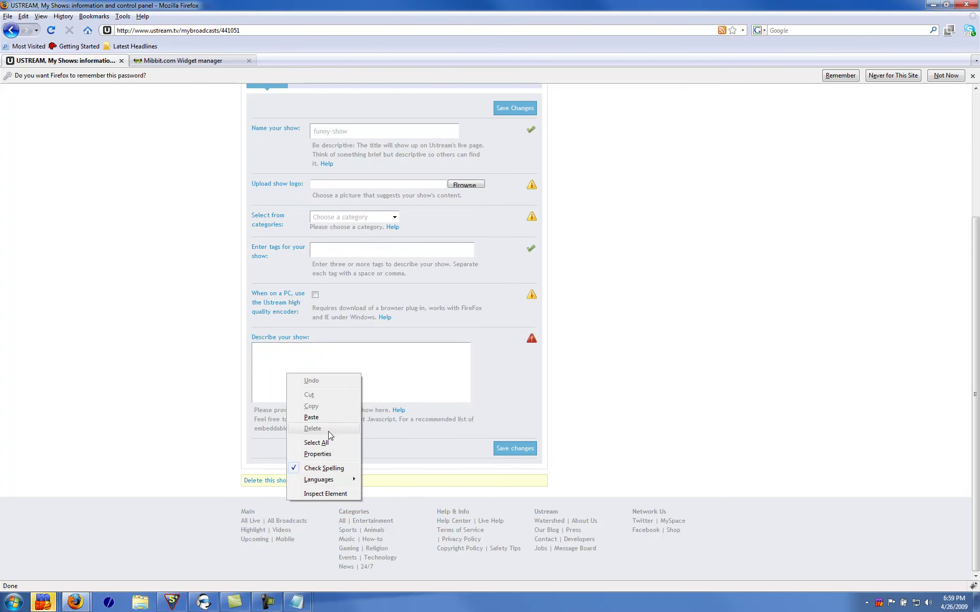
left_click(317, 417)
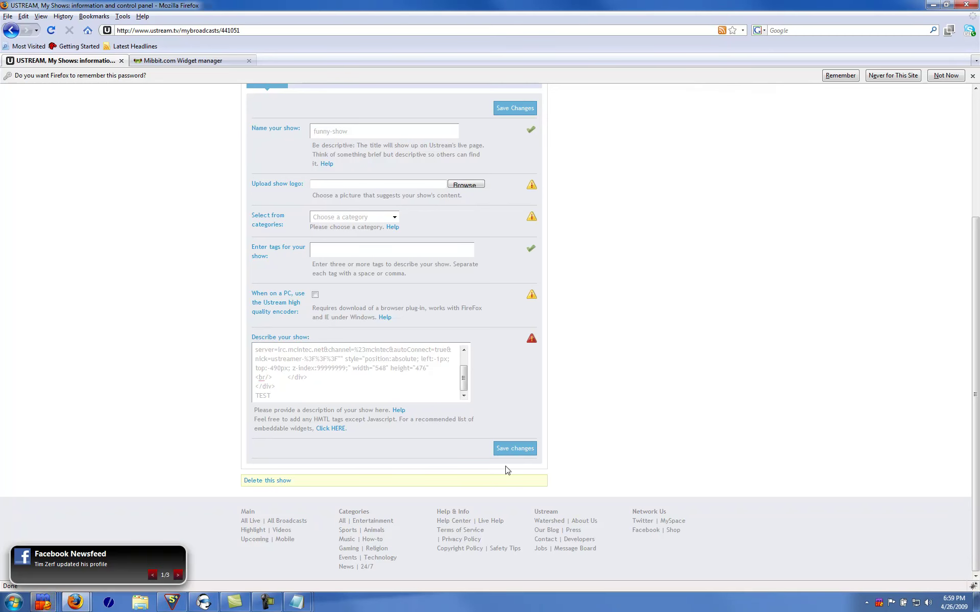
Set the show category to Comedy after the save attempt asks for one
left_click(521, 449)
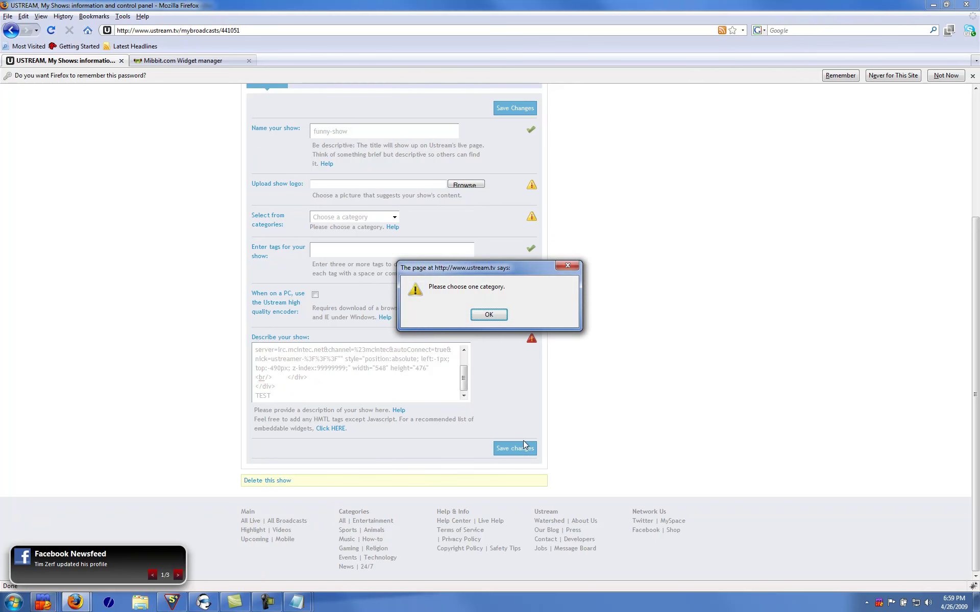
left_click(490, 312)
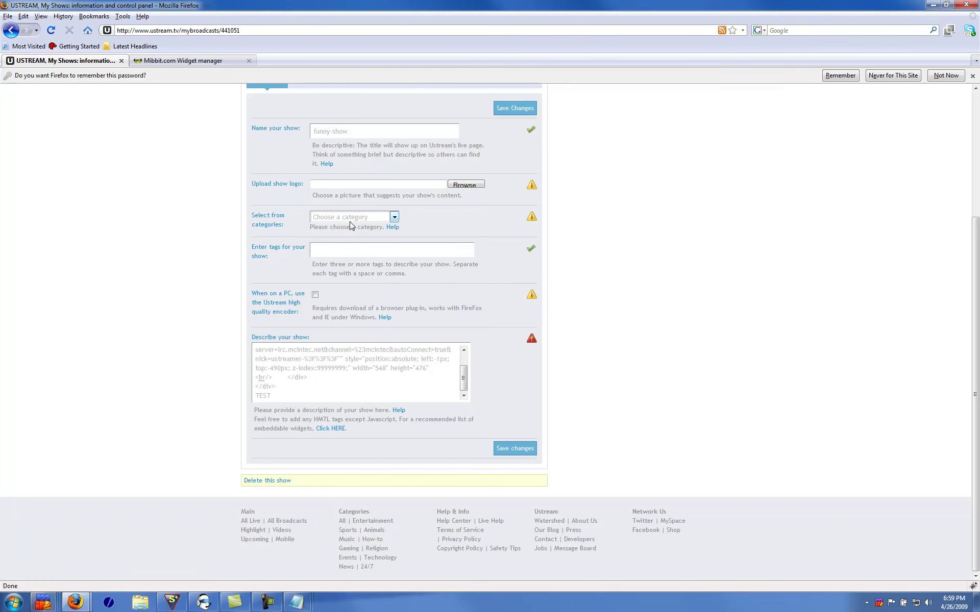
left_click(351, 219)
left_click(342, 247)
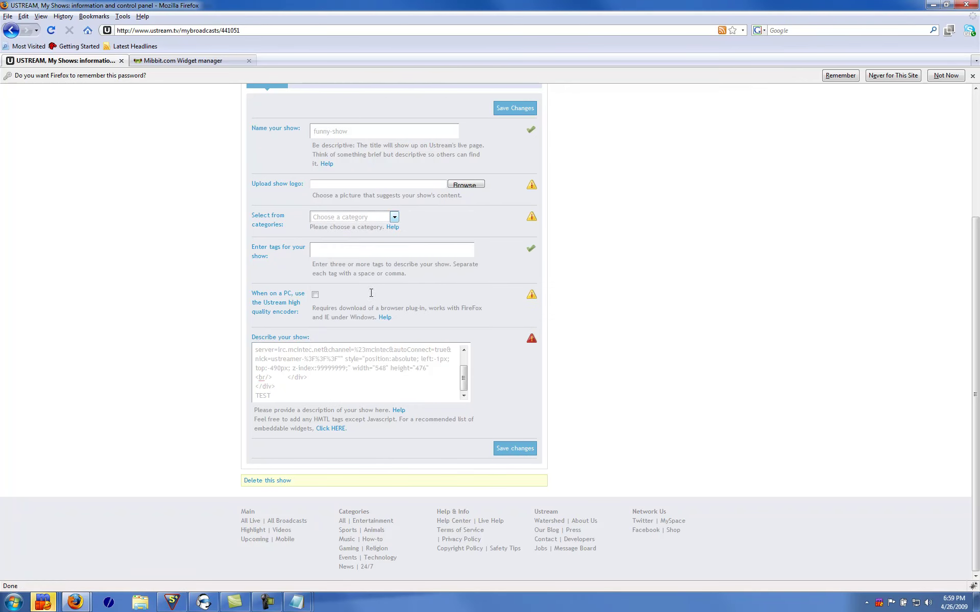
Add the tags test, test1 and test3 and save the show info
left_click(522, 448)
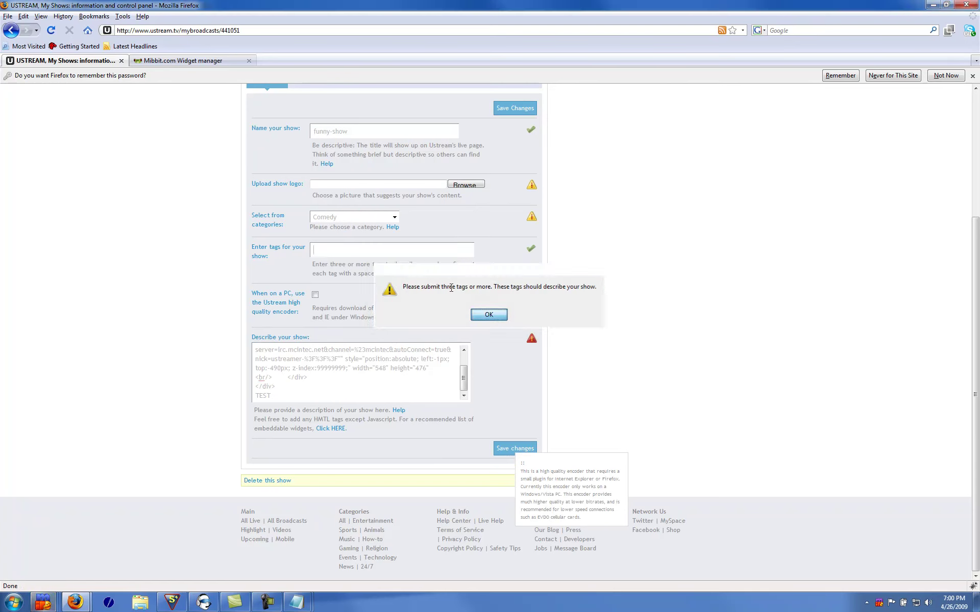
left_click(489, 314)
type("test")
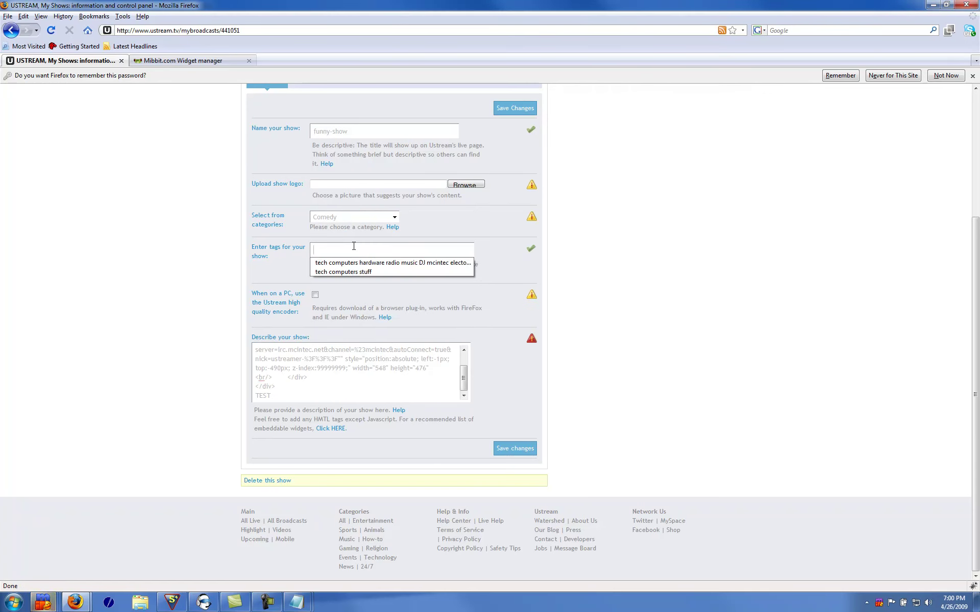
left_click(503, 449)
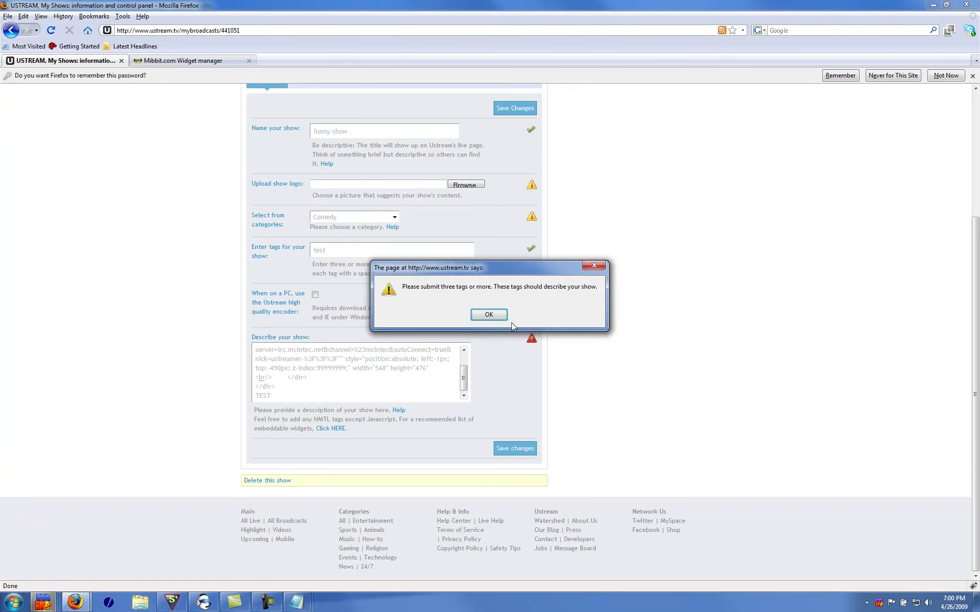
left_click(489, 312)
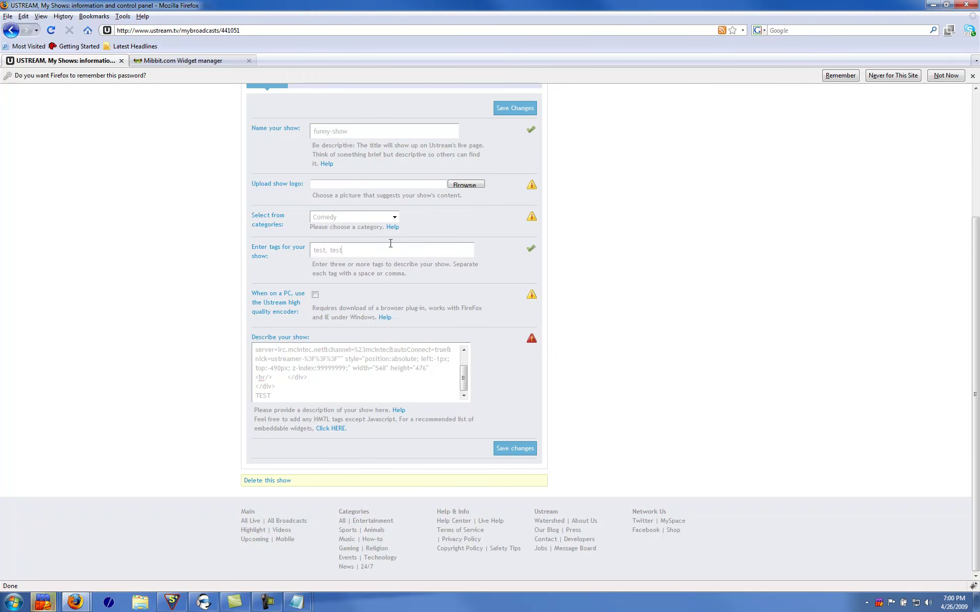
type("3")
left_click(515, 448)
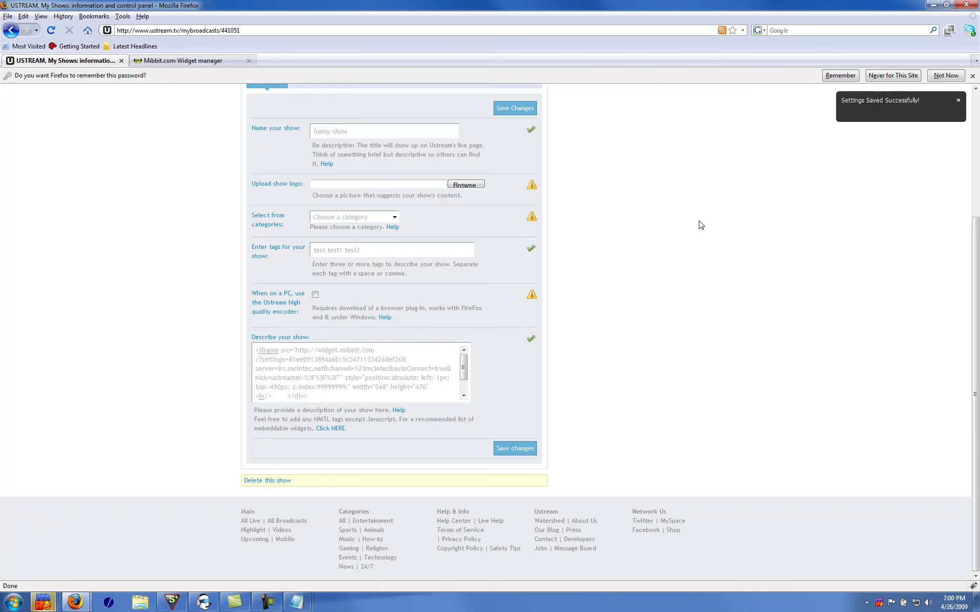
scroll(639, 224, "up", 6)
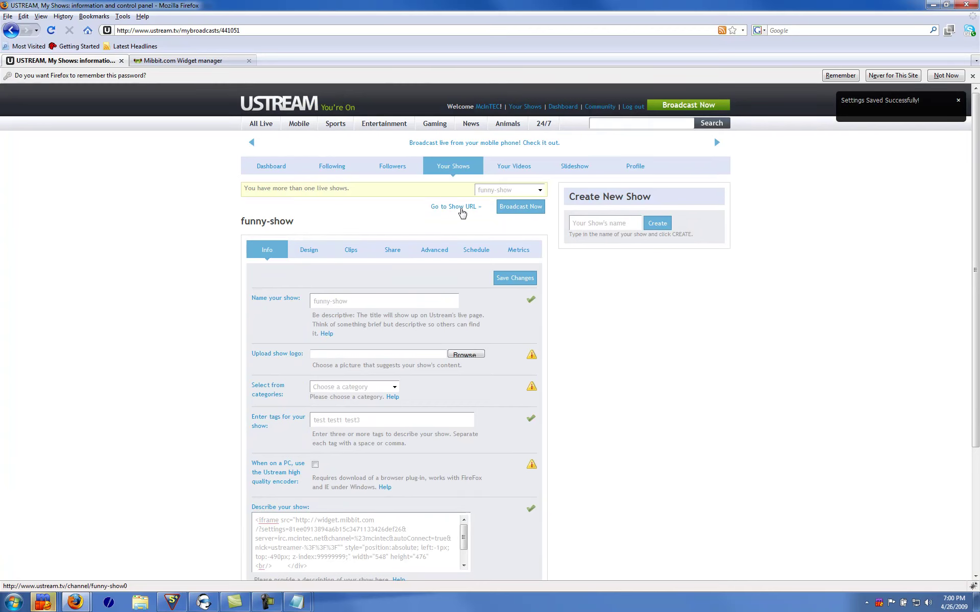
left_click(462, 207)
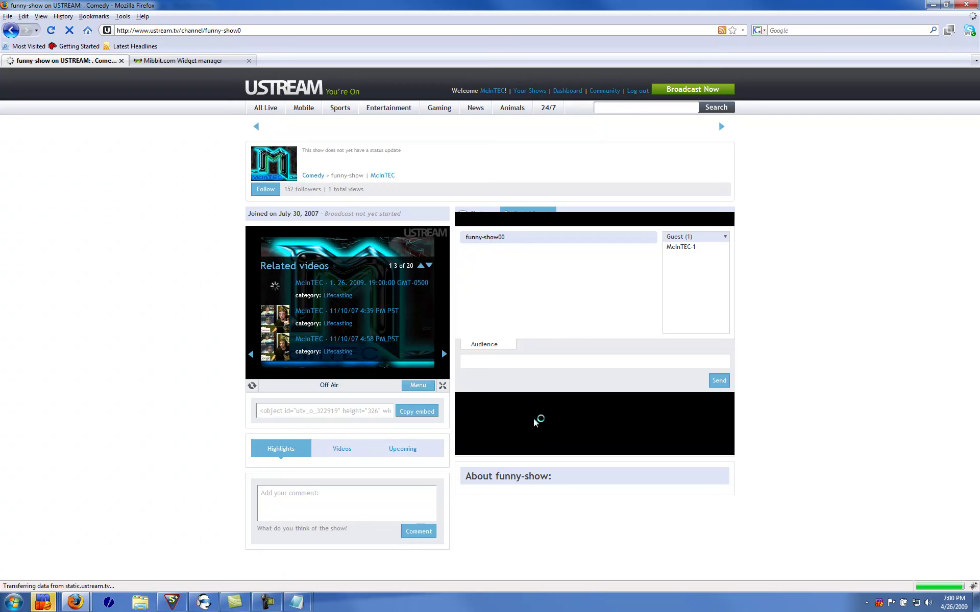
left_click(11, 33)
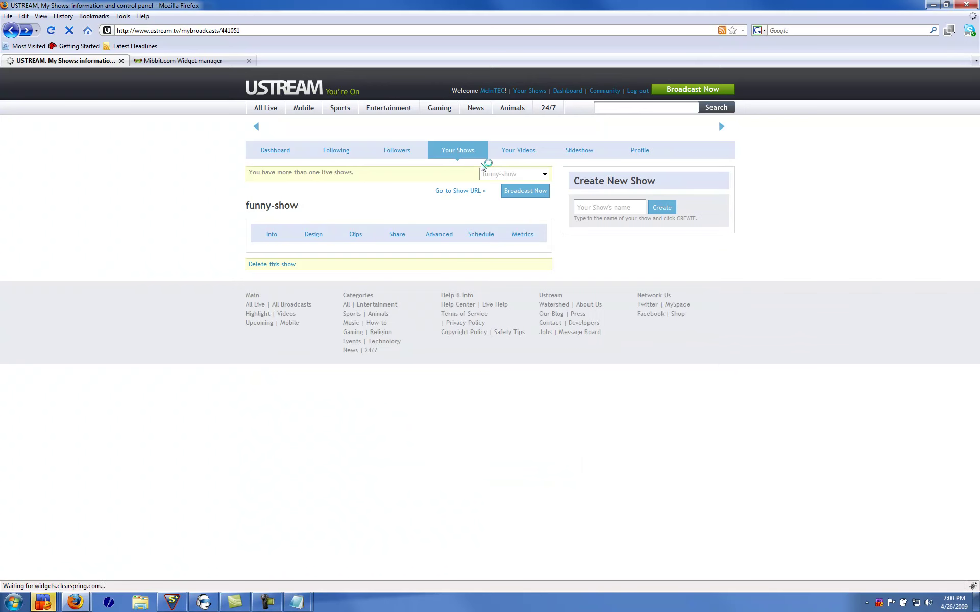
Set Display Chat to No in funny-show's Advanced settings, then go to the show's channel page
left_click(432, 234)
scroll(657, 324, "down", 1)
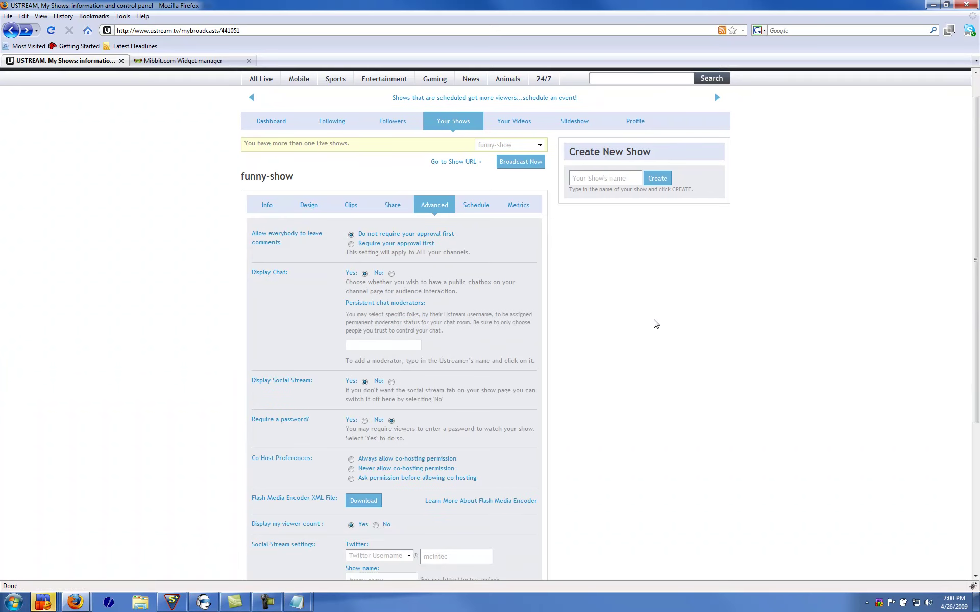
left_click(391, 274)
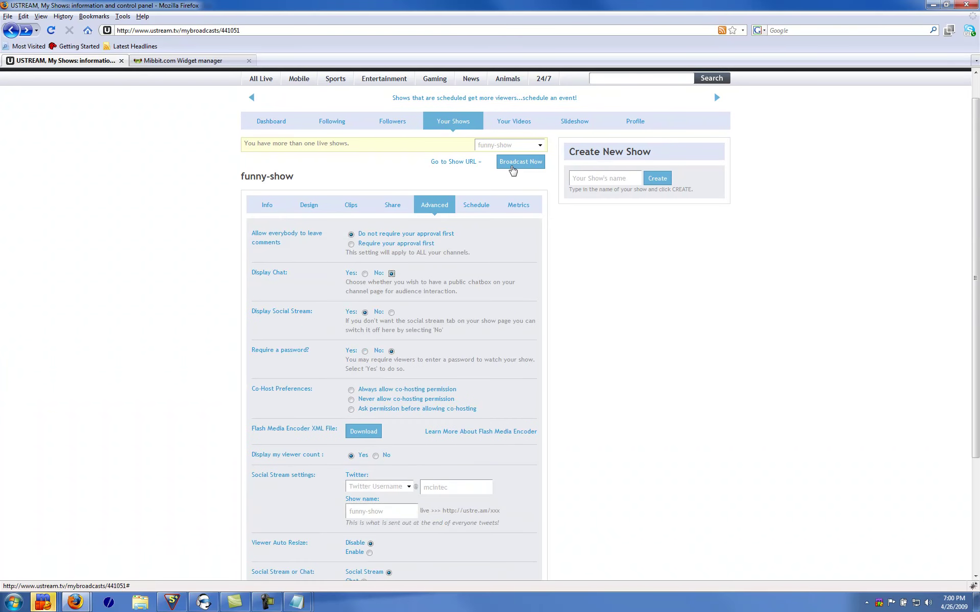
scroll(694, 378, "down", 5)
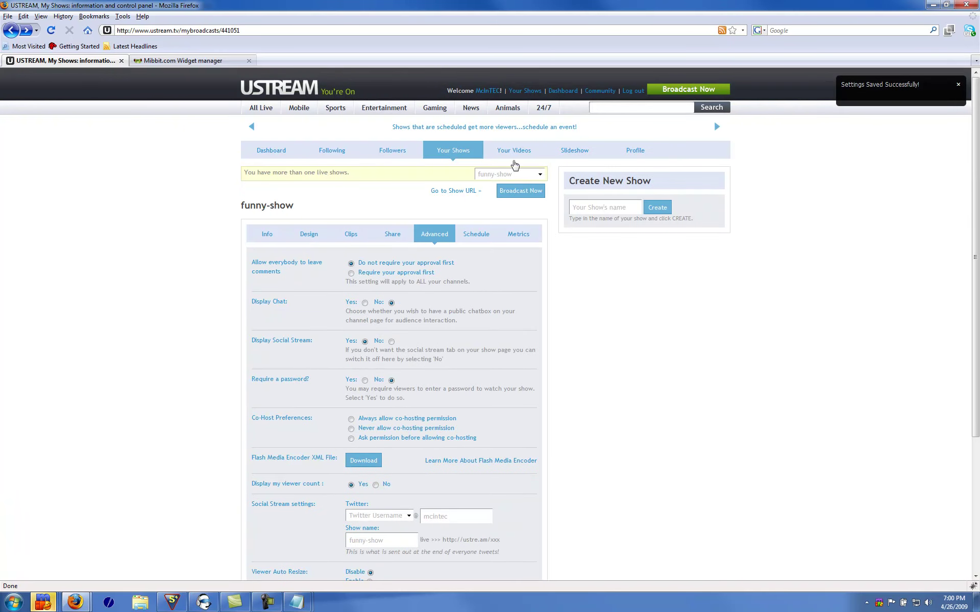
left_click(462, 191)
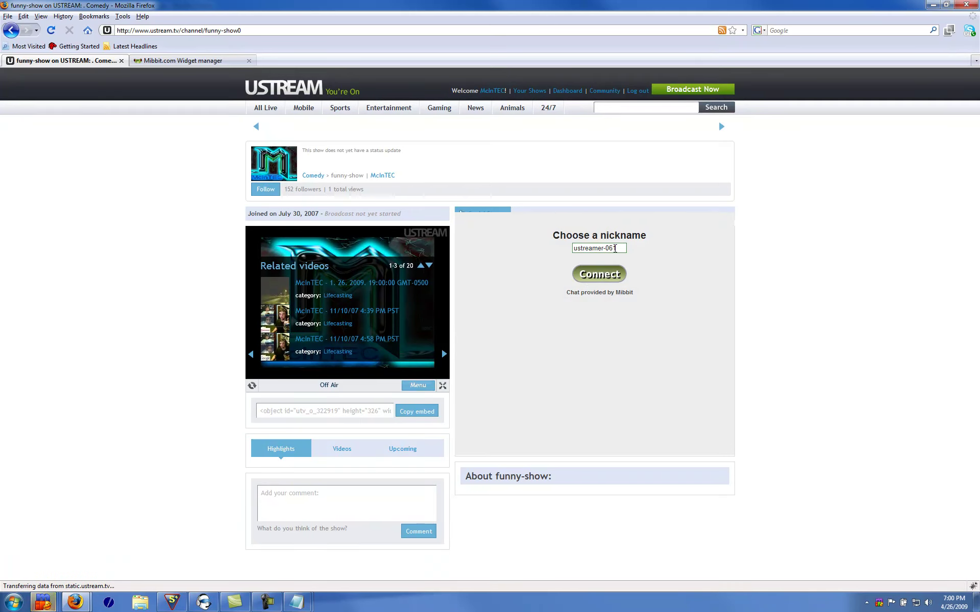
Replace the suggested Mibbit nickname with a new one, connect to #mcintec, then follow the channel owner link
left_click_drag(618, 248, 501, 252)
type("anynigk")
left_click(589, 272)
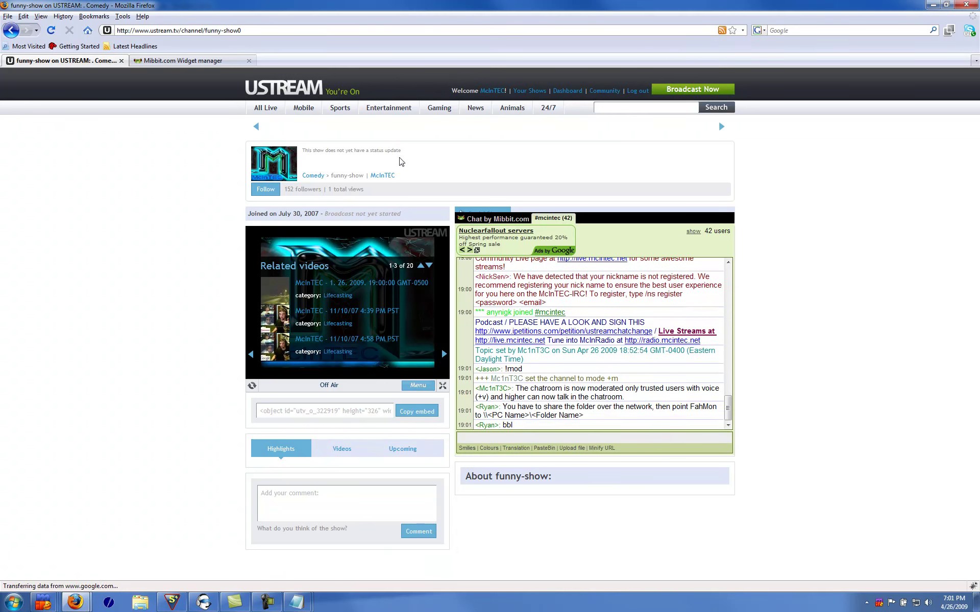
left_click(383, 176)
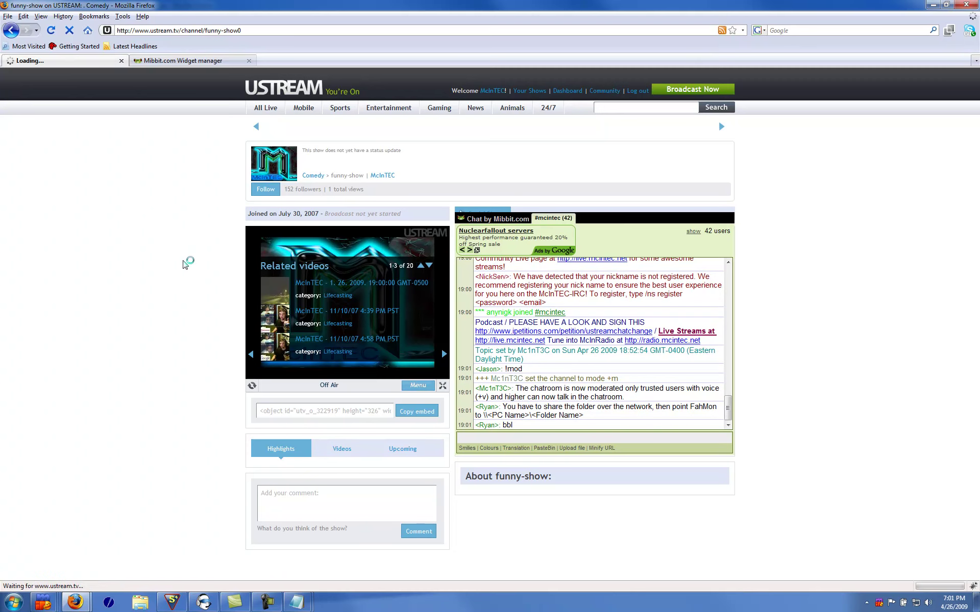